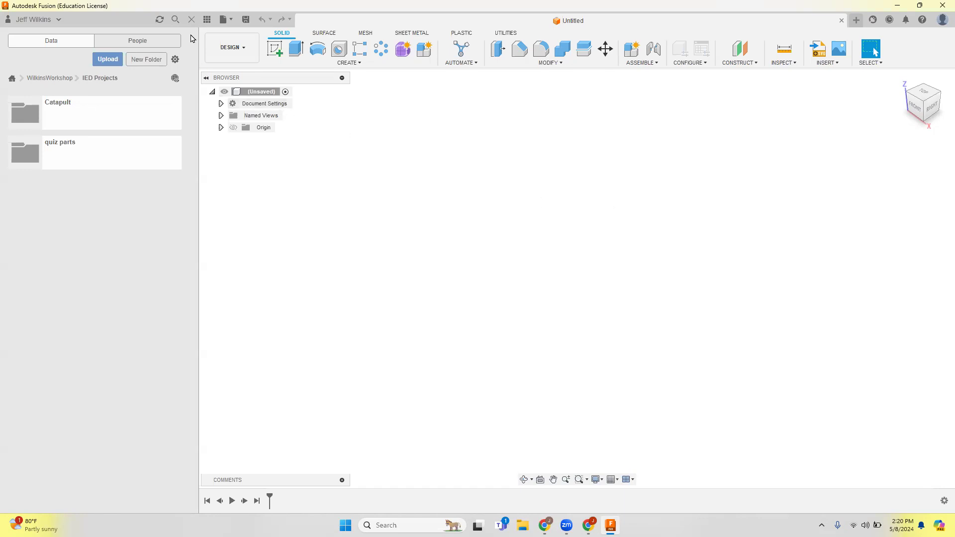
# Hide the project data view and save the untitled design as "Cup - Cone" in IED Projects.
pyautogui.click(191, 20)
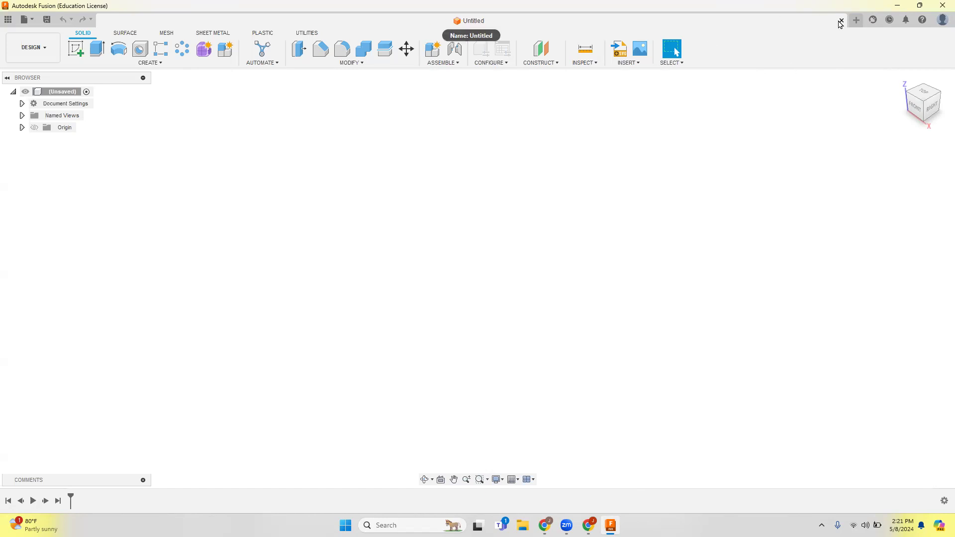
pyautogui.click(46, 21)
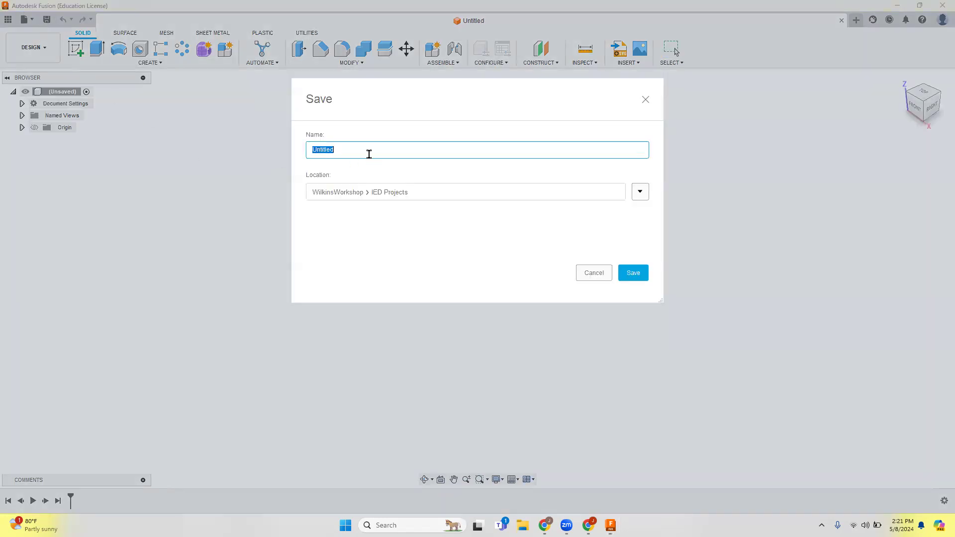
pyautogui.write('Cup - Cone')
pyautogui.press('Return')
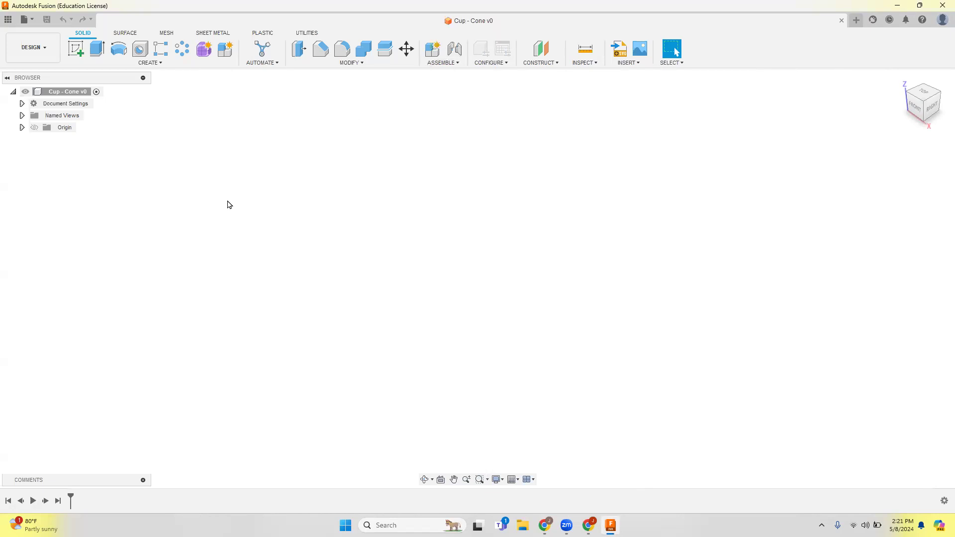
# Start a sketch on the horizontal XY plane and draw a circle about 3.05 in across, centred on the origin.
pyautogui.click(78, 52)
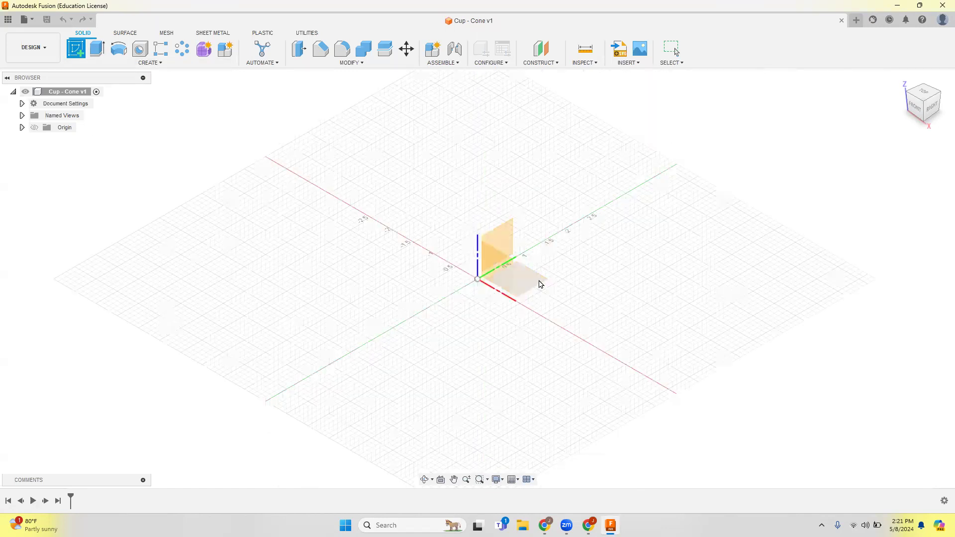
pyautogui.click(541, 284)
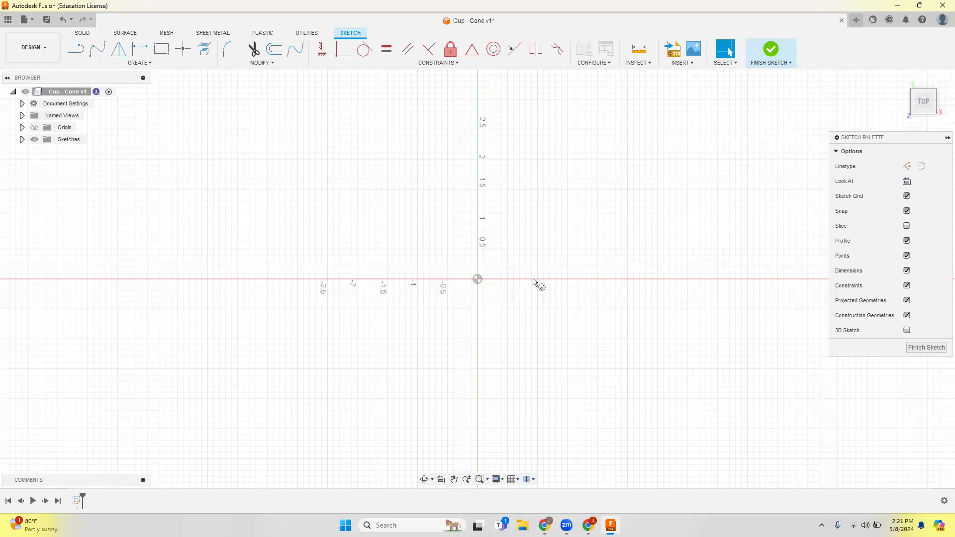
pyautogui.press('c')
pyautogui.click(477, 279)
pyautogui.click(556, 325)
# Dimension the circle's diameter to 3 in and finish the sketch.
pyautogui.press('d')
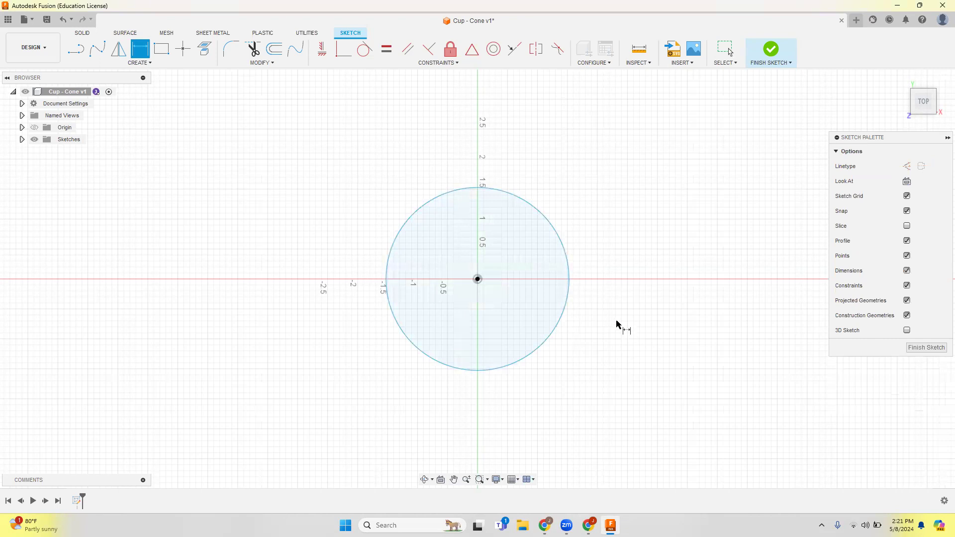
pyautogui.click(565, 314)
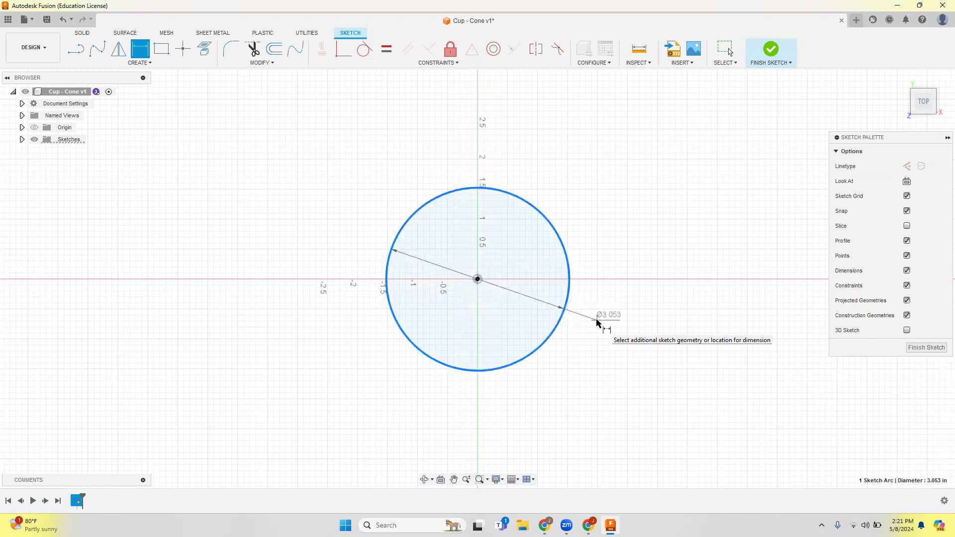
pyautogui.click(594, 321)
pyautogui.write('3')
pyautogui.press('Return')
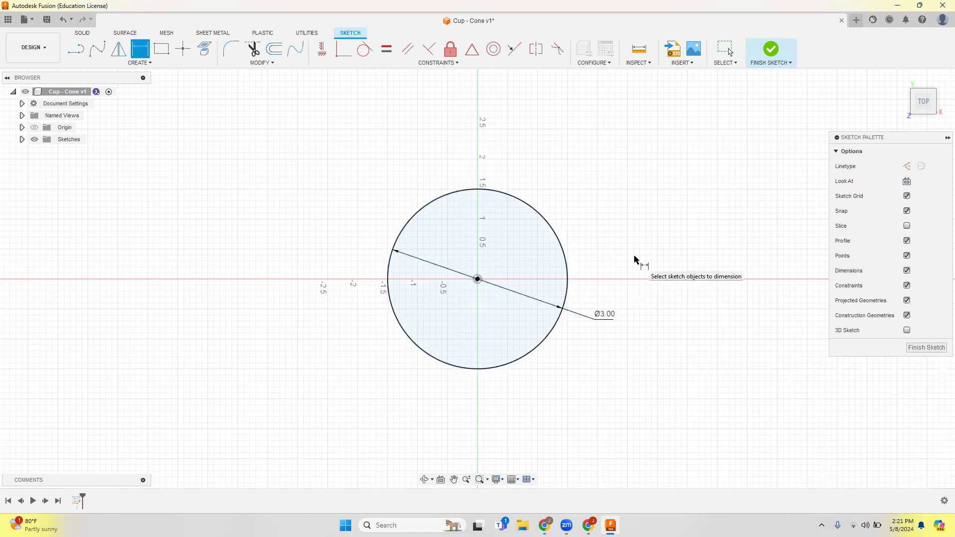
pyautogui.click(771, 50)
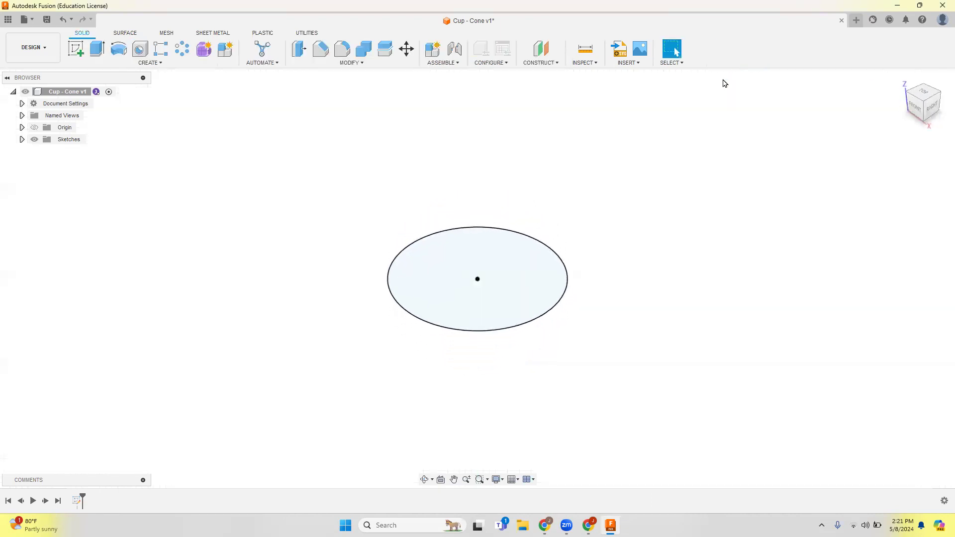
# Extrude the circle upward 5 in with a -20 degree taper as a new body, forming a pointed cone.
pyautogui.click(97, 48)
pyautogui.moveTo(477, 271); pyautogui.dragTo(479, 158)
pyautogui.scroll(2, 352, 300)
pyautogui.scroll(-5, 351, 299)
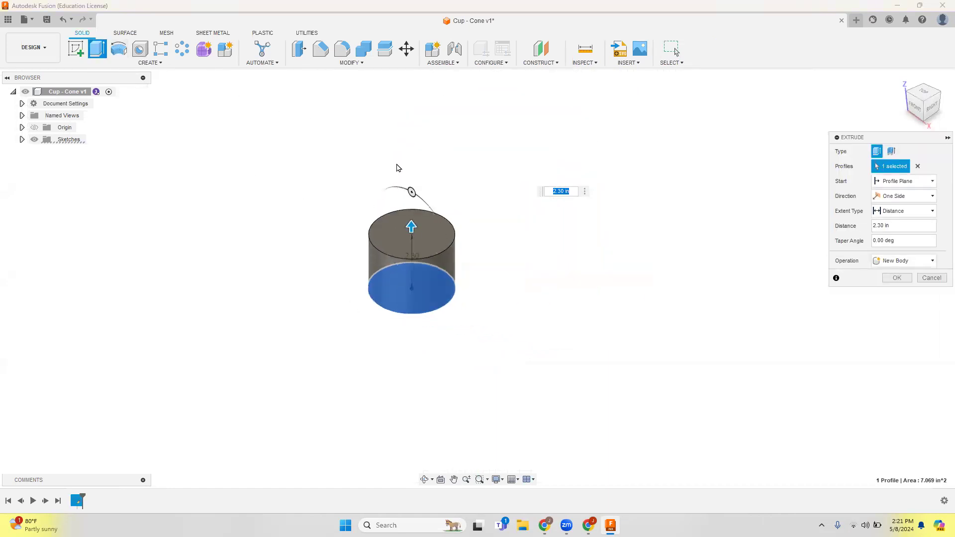
pyautogui.scroll(2, 396, 164)
pyautogui.moveTo(420, 262); pyautogui.dragTo(427, 144)
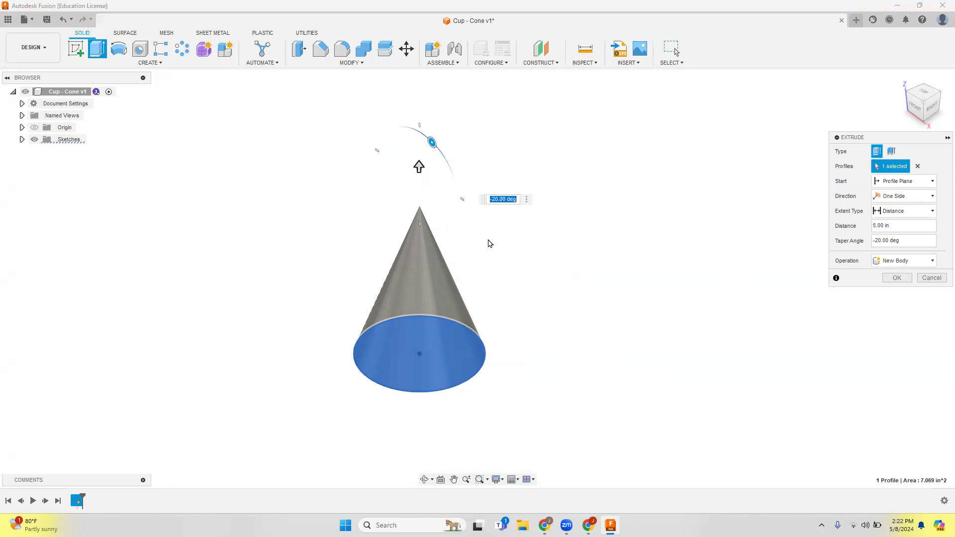
pyautogui.click(896, 278)
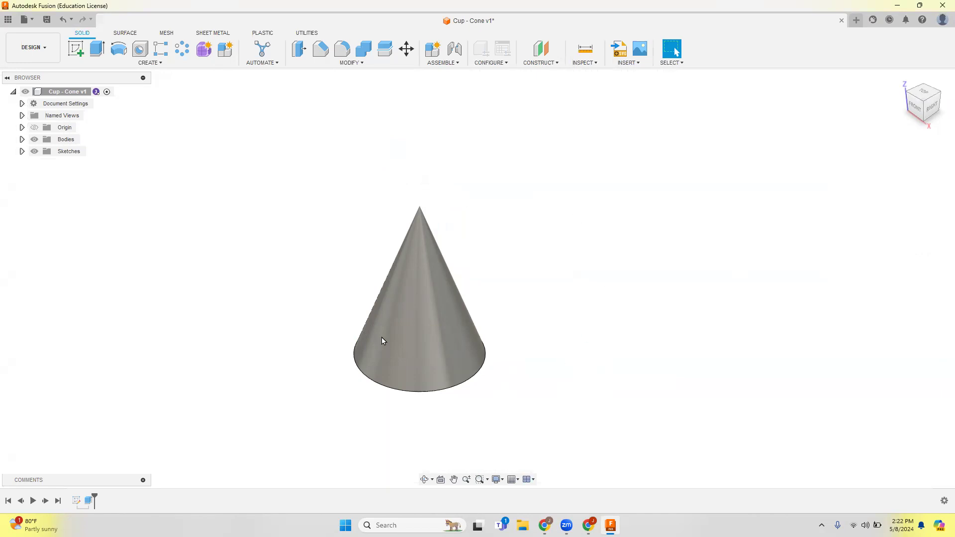
# Open the cone body's properties and place them beside the model to read its volume.
pyautogui.click(22, 139)
pyautogui.click(71, 155)
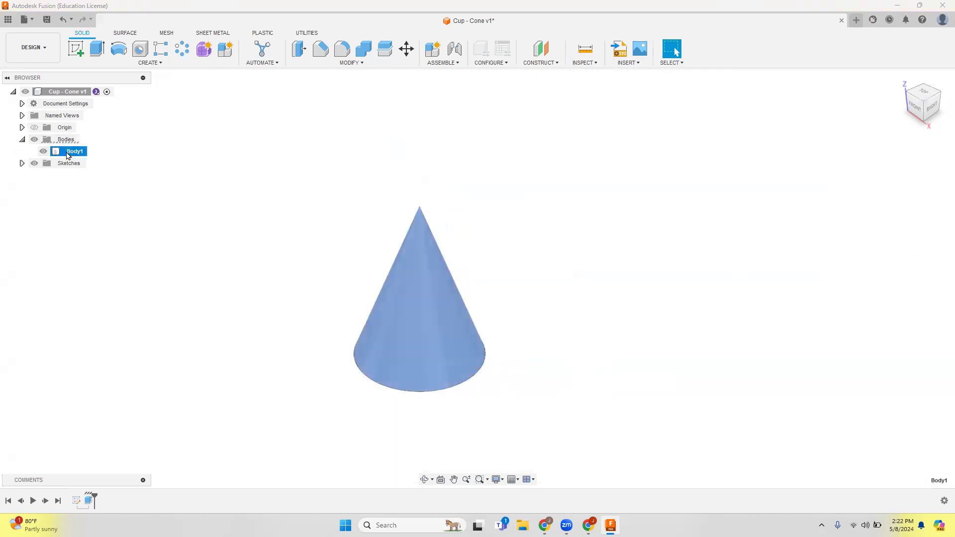
pyautogui.rightClick(71, 156)
pyautogui.click(112, 248)
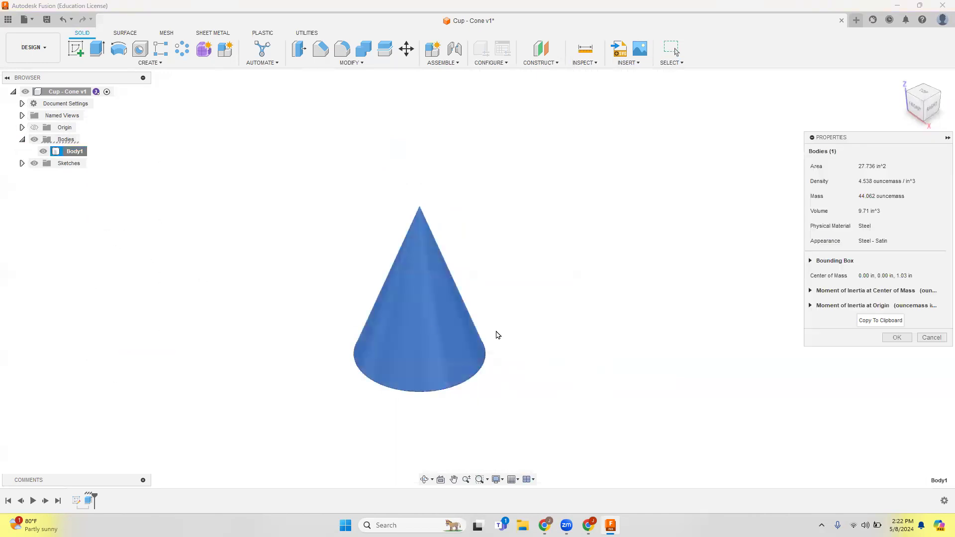
pyautogui.moveTo(869, 141); pyautogui.dragTo(645, 192)
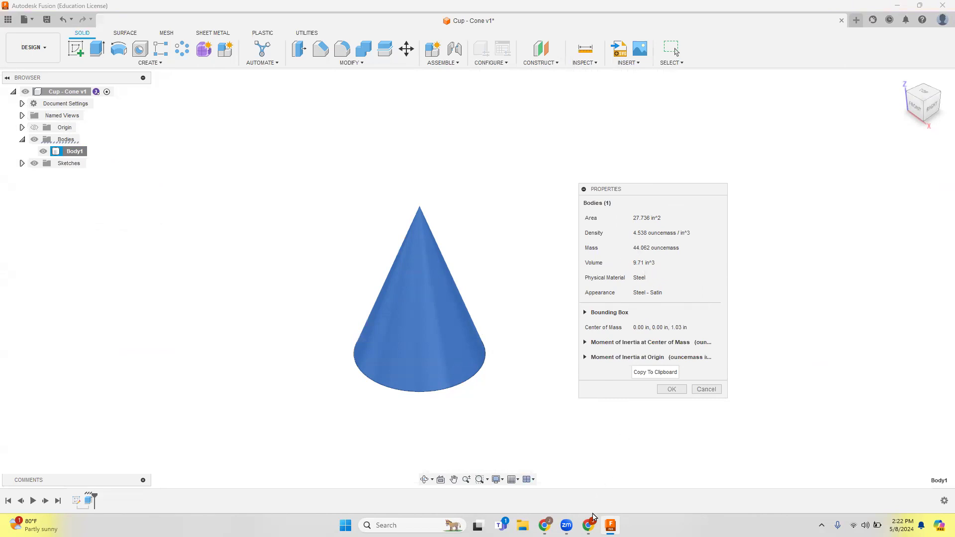
# Check the cup-to-cubic-inch conversion table in Chrome, return to Fusion and close the cone's properties.
pyautogui.moveTo(588, 524)
pyautogui.click(559, 475)
pyautogui.click(199, 14)
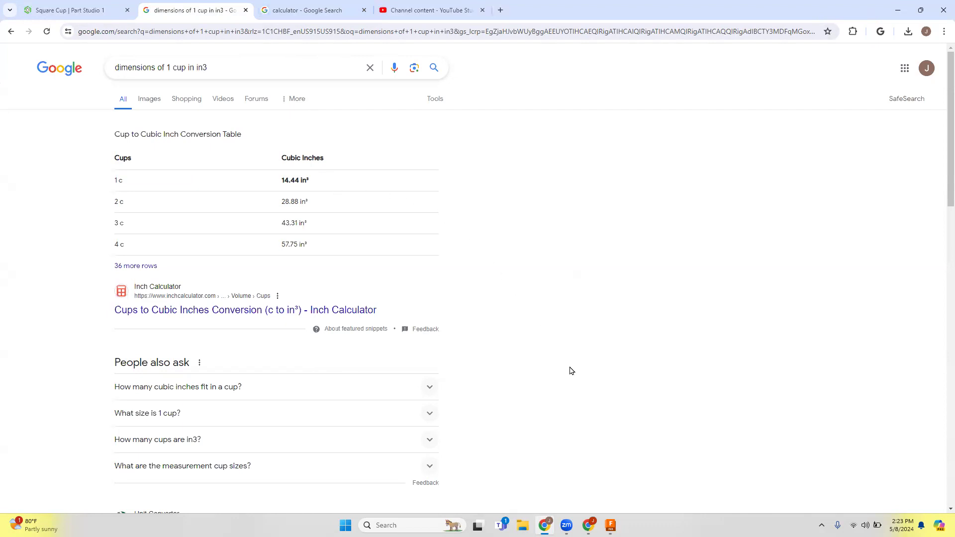
pyautogui.moveTo(611, 525)
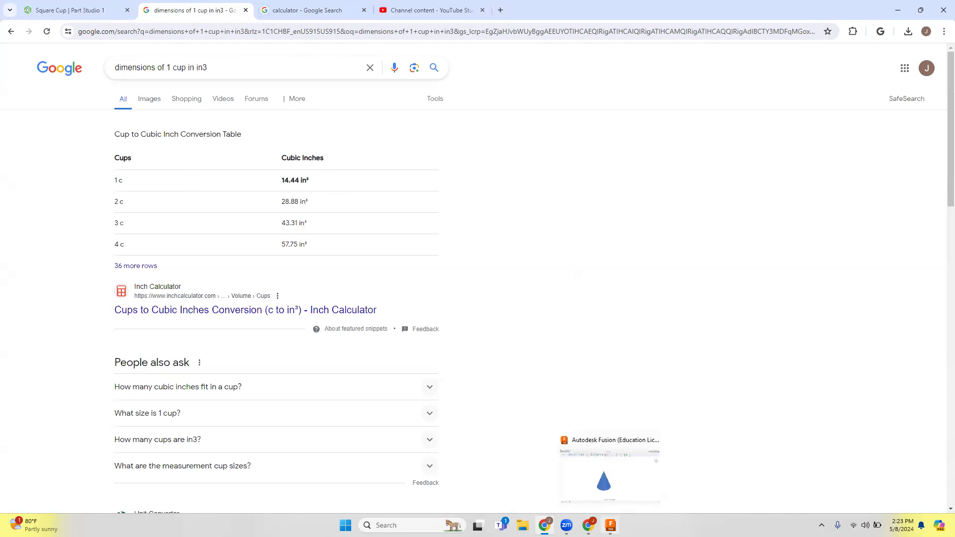
pyautogui.click(615, 490)
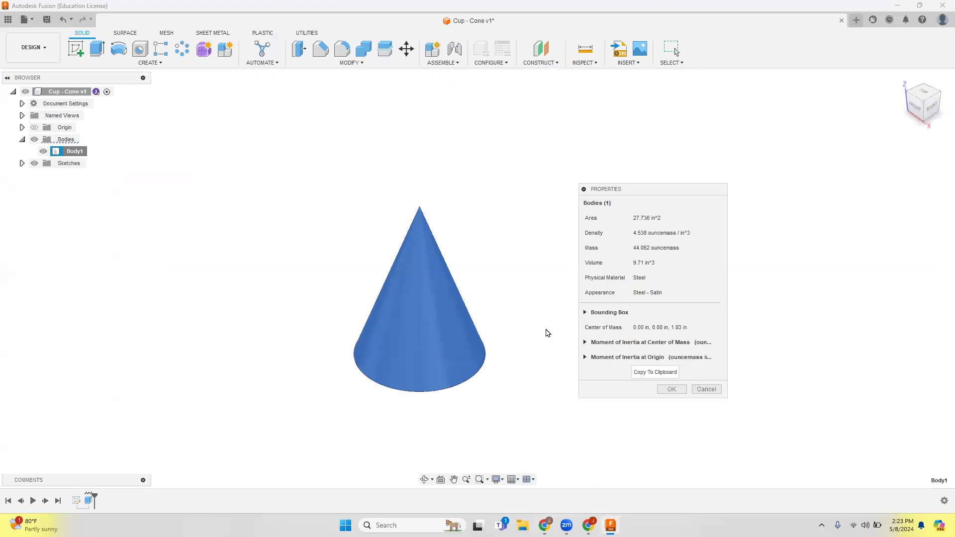
pyautogui.click(547, 326)
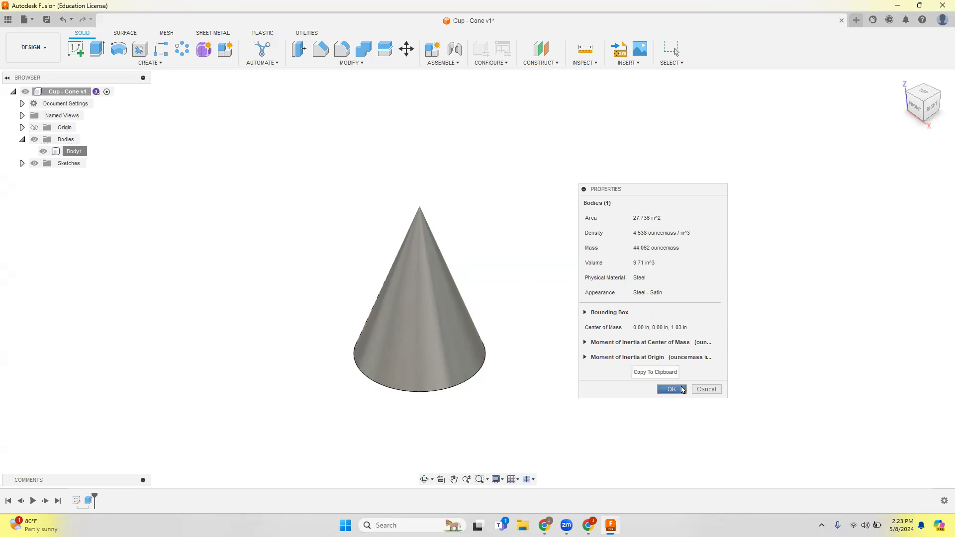
pyautogui.click(682, 390)
# Start a Scale on the cone body and set its scale type to Non Uniform.
pyautogui.click(358, 64)
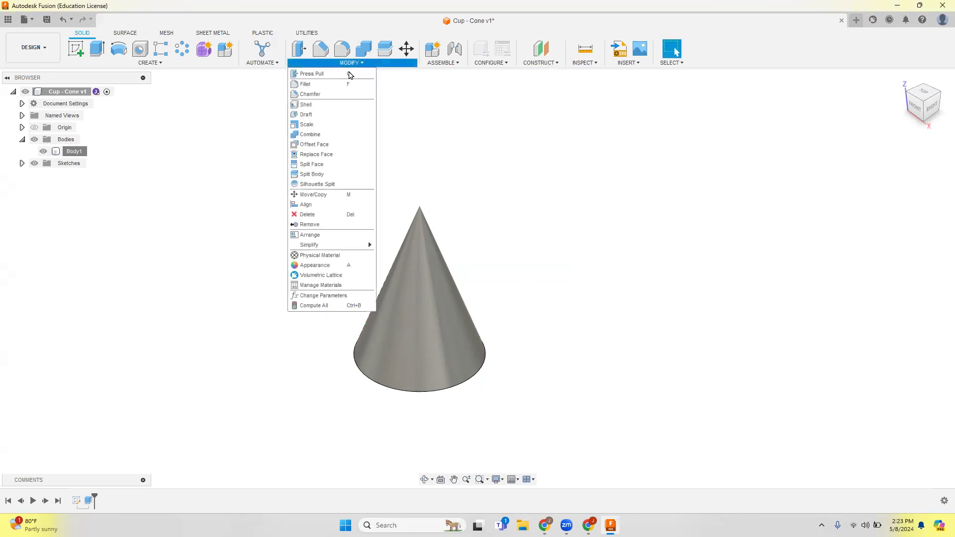
pyautogui.click(307, 125)
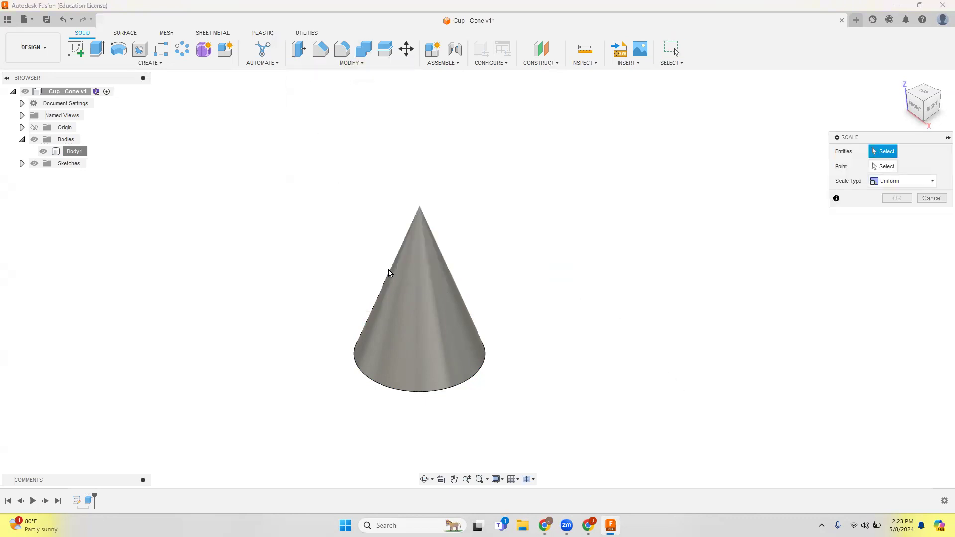
pyautogui.click(410, 307)
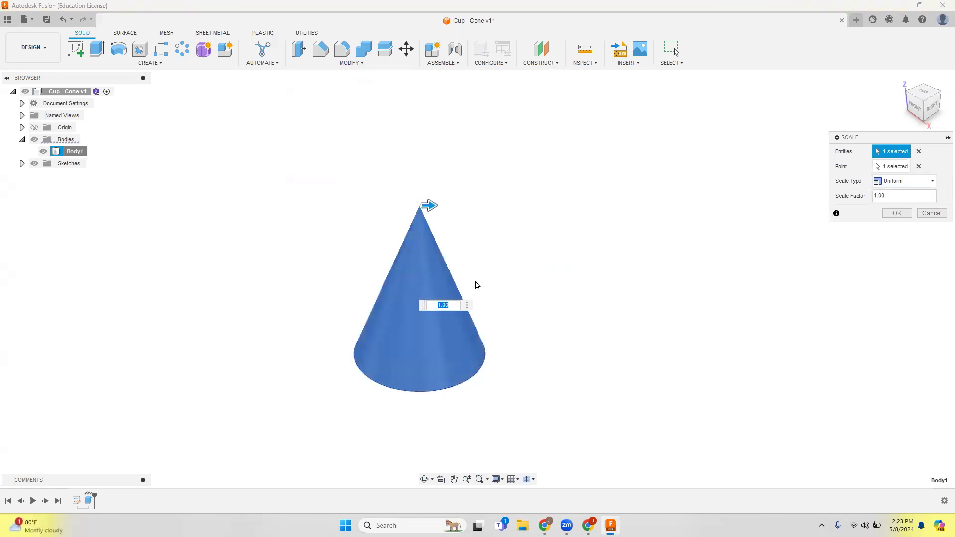
pyautogui.moveTo(877, 133); pyautogui.dragTo(565, 244)
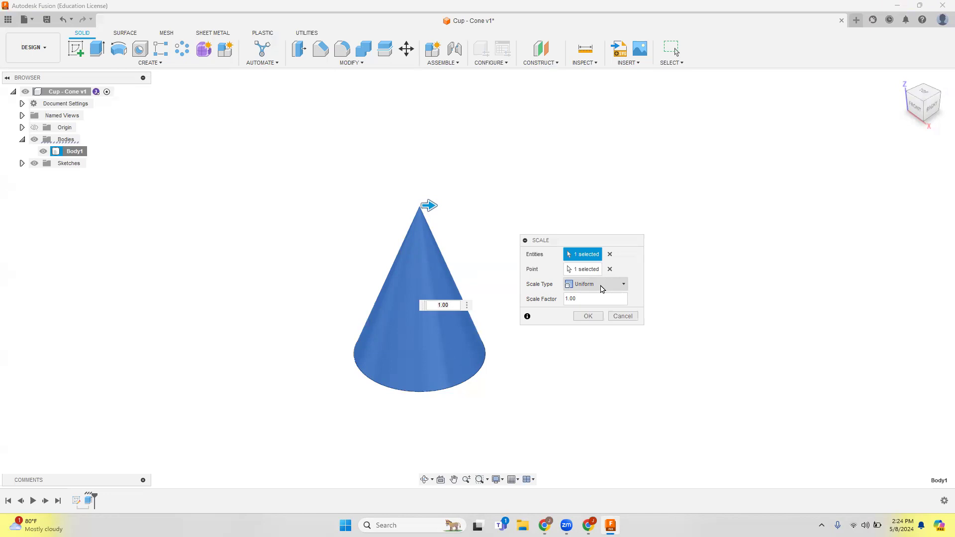
pyautogui.click(596, 285)
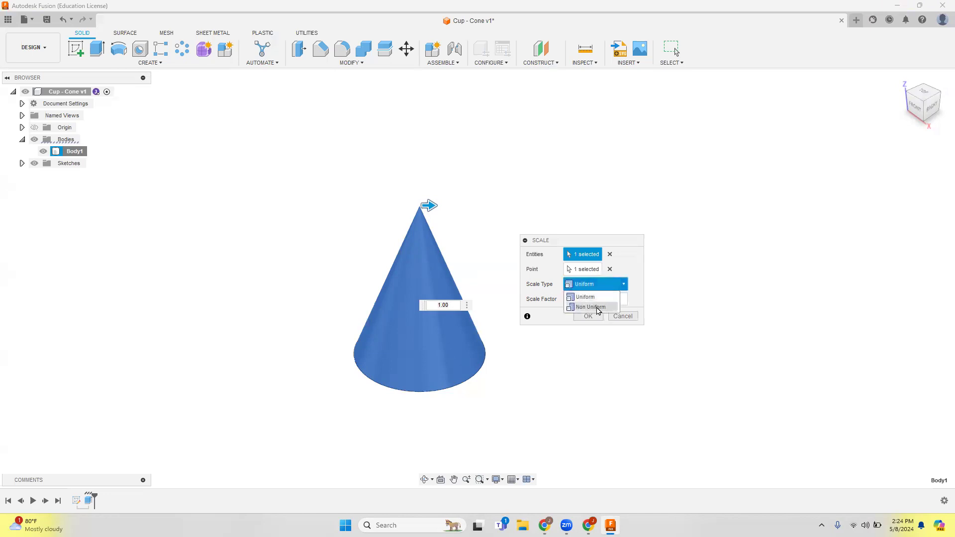
pyautogui.click(597, 309)
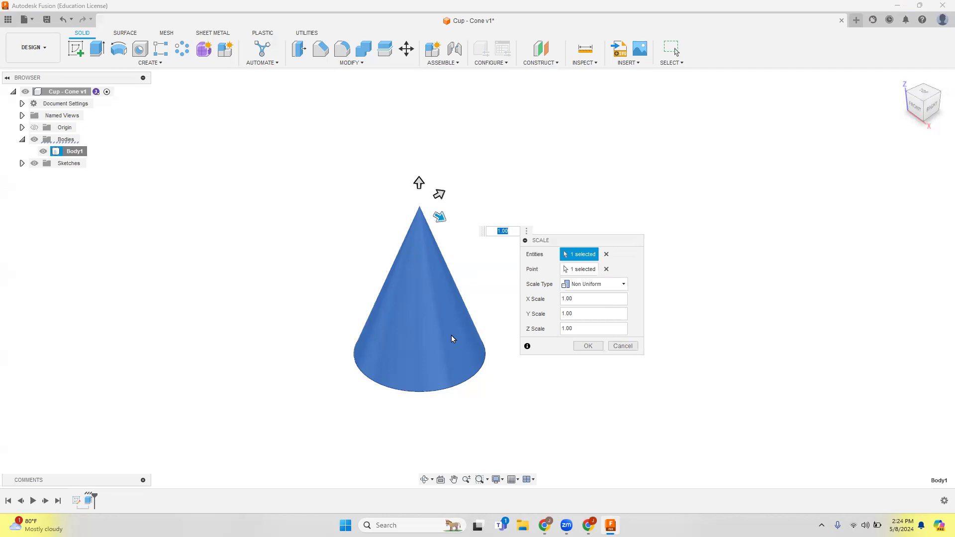
# Try stretching the cone along Y, reset the Y scale to 1, and accept the scale while repeating the command.
pyautogui.moveTo(439, 217); pyautogui.dragTo(444, 198)
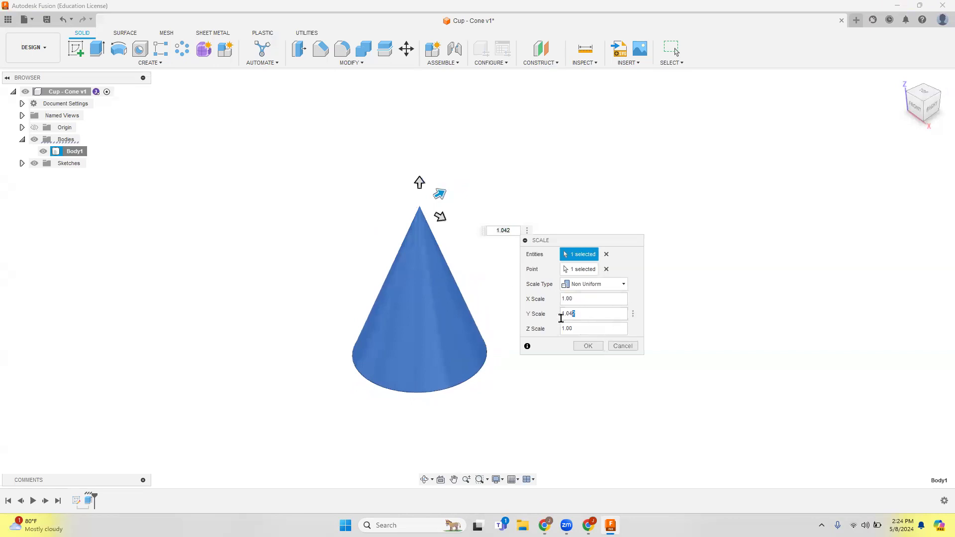
pyautogui.doubleClick(562, 313)
pyautogui.write('1')
pyautogui.click(596, 329)
pyautogui.click(581, 311)
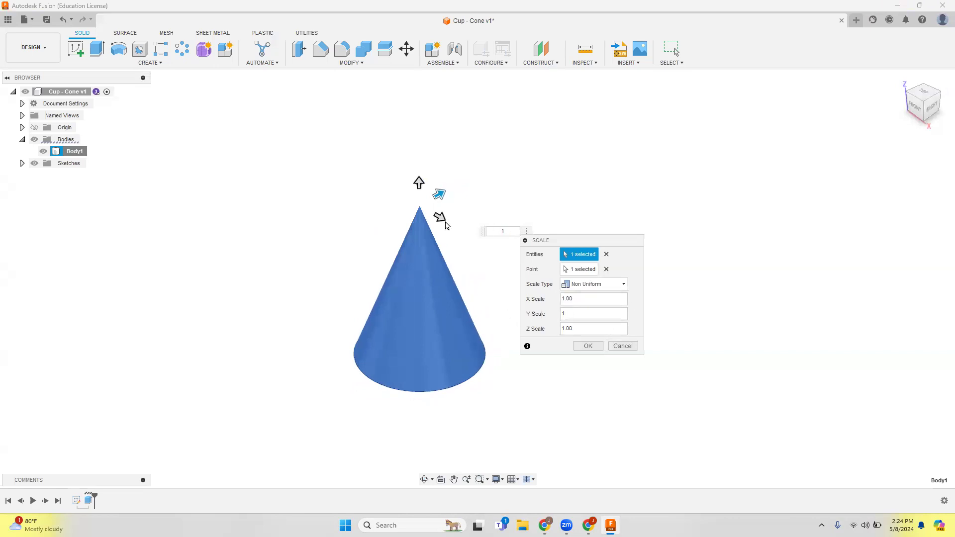
pyautogui.rightClick(705, 332)
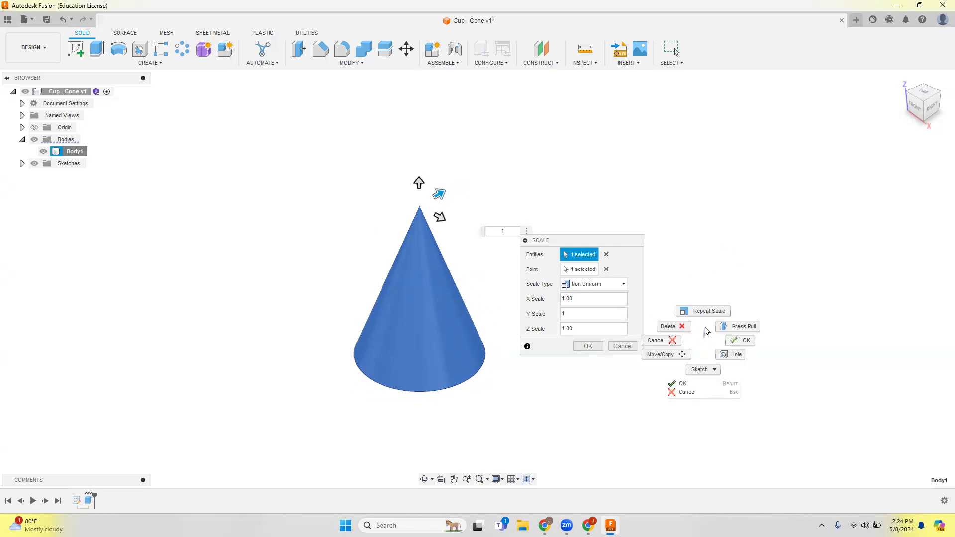
pyautogui.click(721, 271)
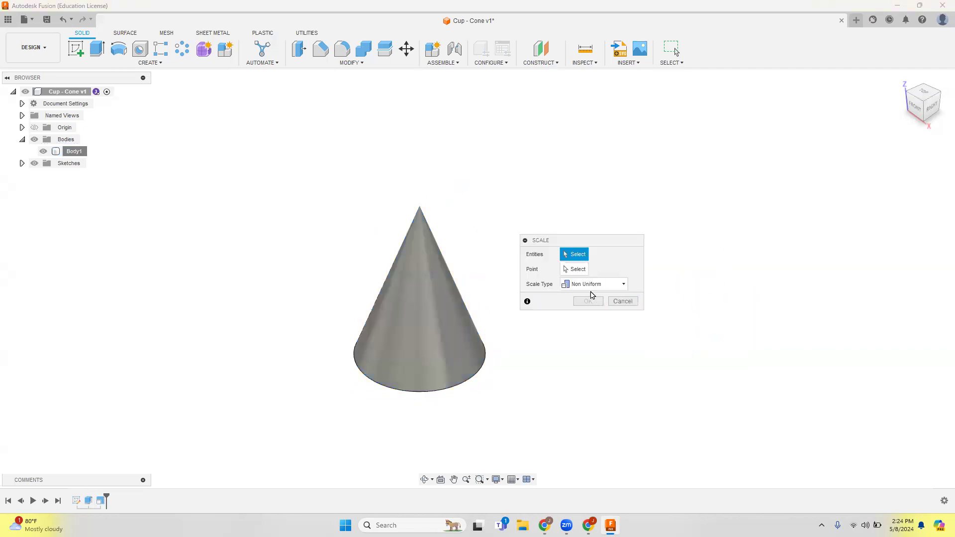
# Set the repeated Scale to Non Uniform and select the cone body for scaling.
pyautogui.click(593, 286)
pyautogui.click(586, 306)
pyautogui.click(592, 285)
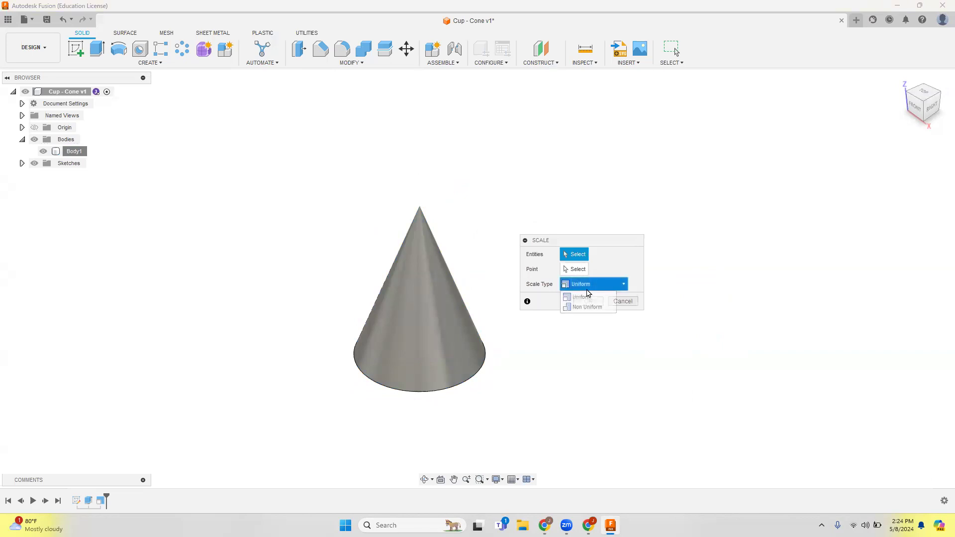
pyautogui.click(567, 307)
pyautogui.click(453, 299)
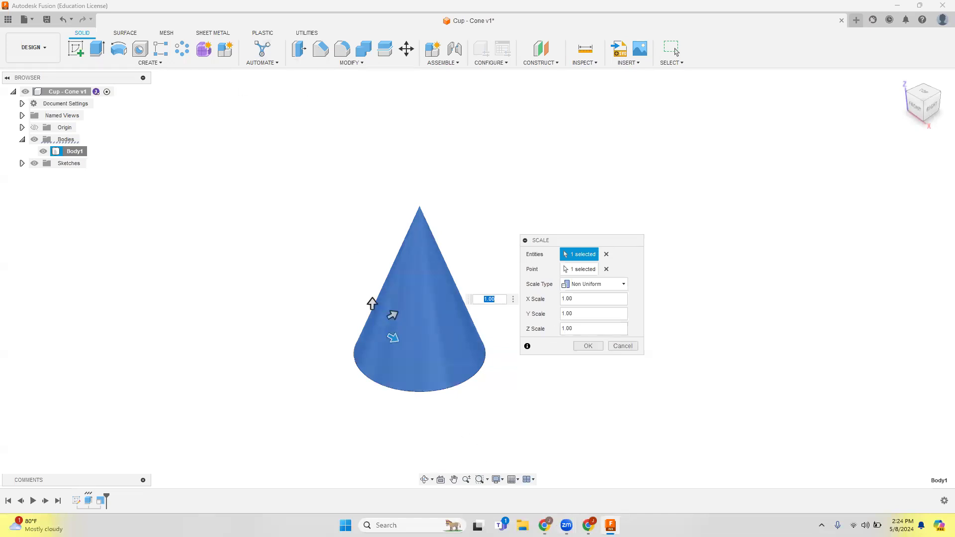
# Switch to Chrome, bring up the Google calculator and clear its current result.
pyautogui.click(588, 525)
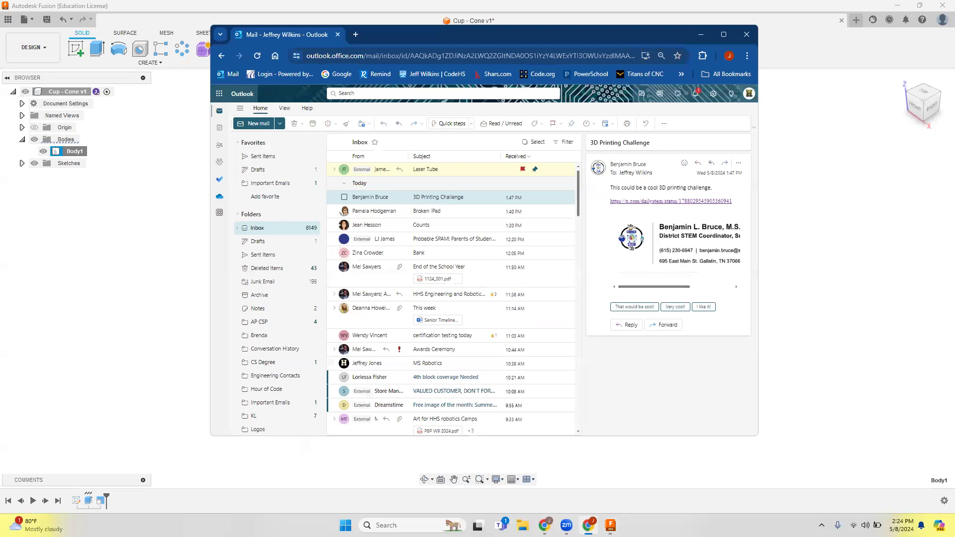
pyautogui.click(542, 523)
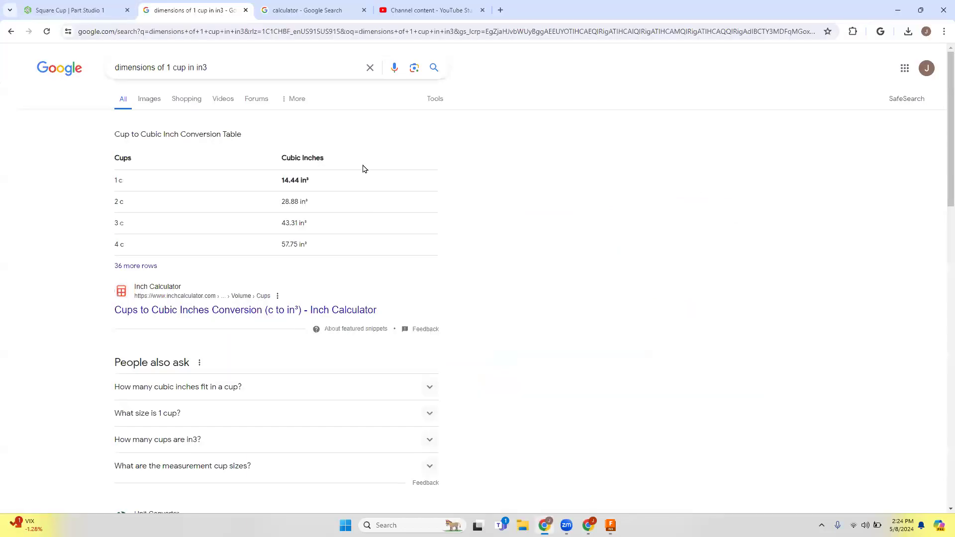
pyautogui.click(309, 11)
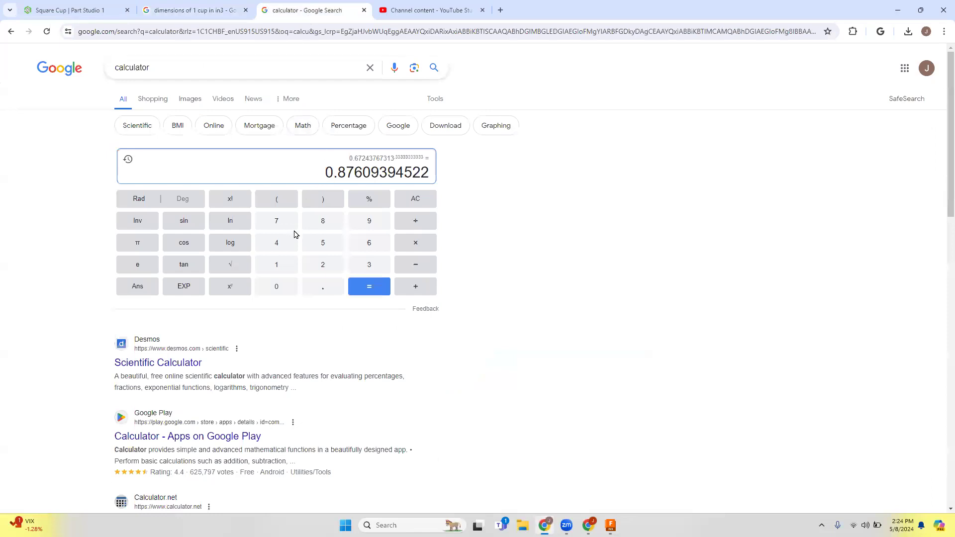
pyautogui.click(403, 201)
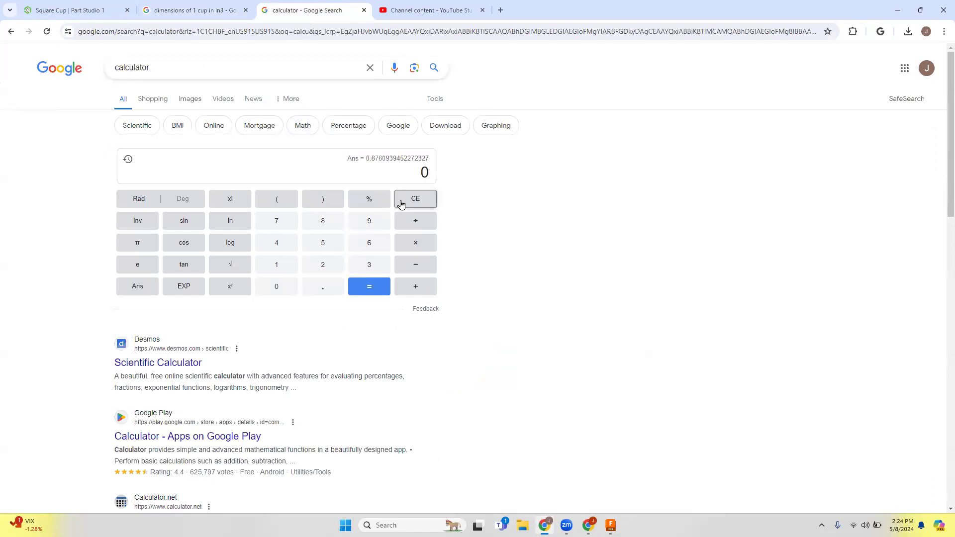
# Calculate 9.71 ÷ 14.44 in the calculator.
pyautogui.click(369, 222)
pyautogui.click(316, 291)
pyautogui.click(279, 225)
pyautogui.click(271, 266)
pyautogui.click(420, 222)
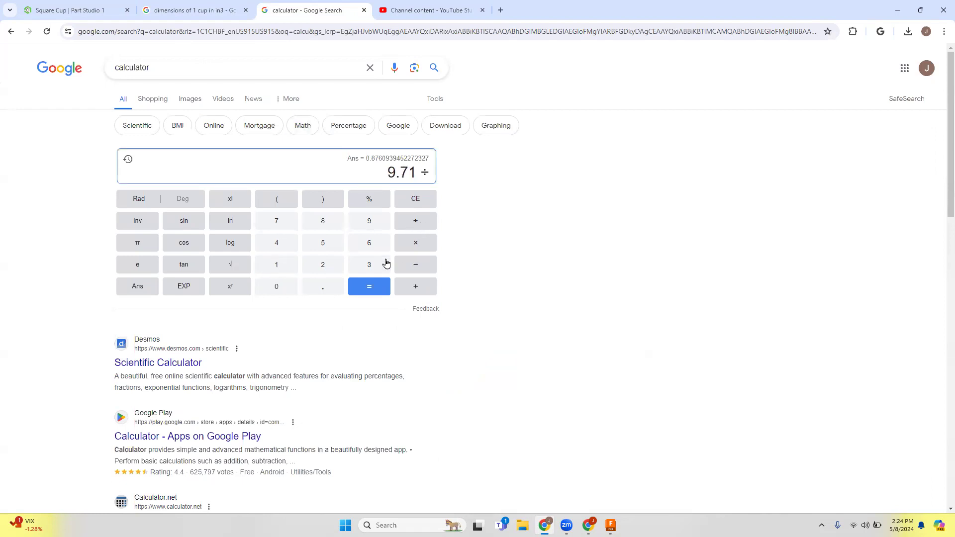
pyautogui.click(276, 266)
pyautogui.click(275, 249)
pyautogui.click(319, 283)
pyautogui.tripleClick(290, 249)
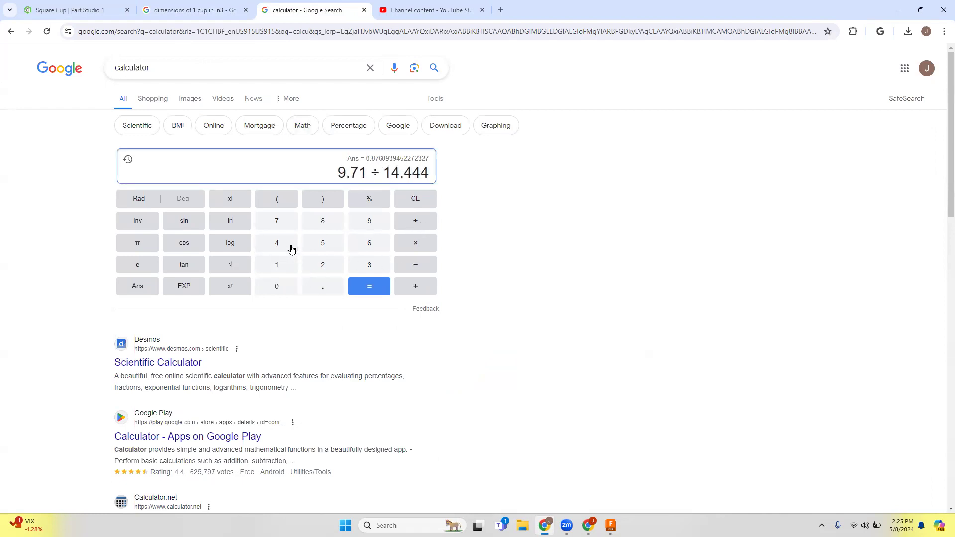
pyautogui.click(422, 200)
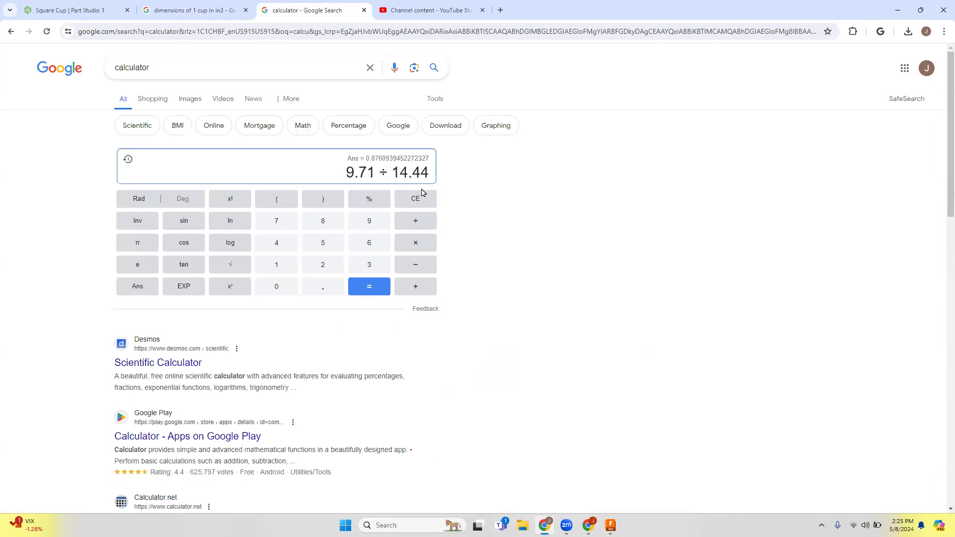
pyautogui.click(368, 289)
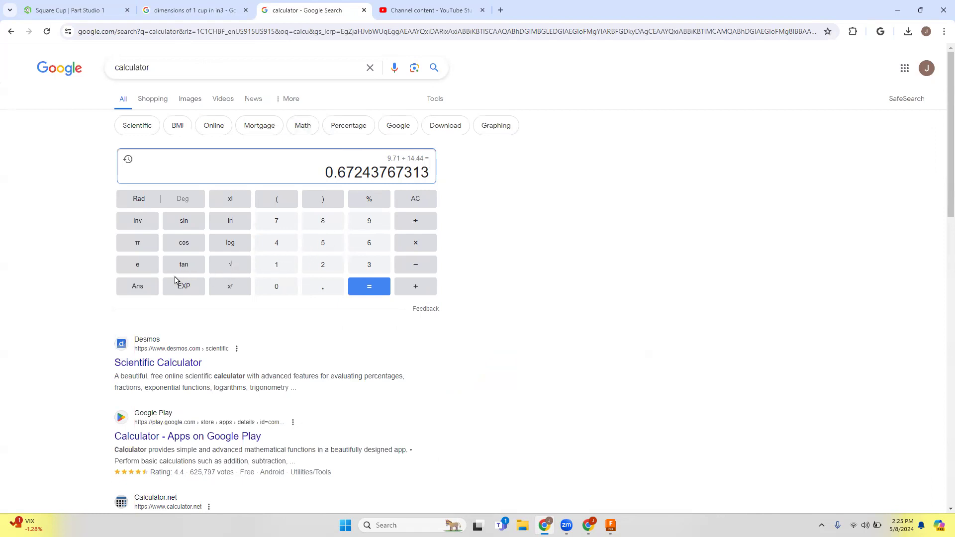
# Divide 1 by the previous answer and highlight the leading digits of the resulting scale factor.
pyautogui.click(142, 222)
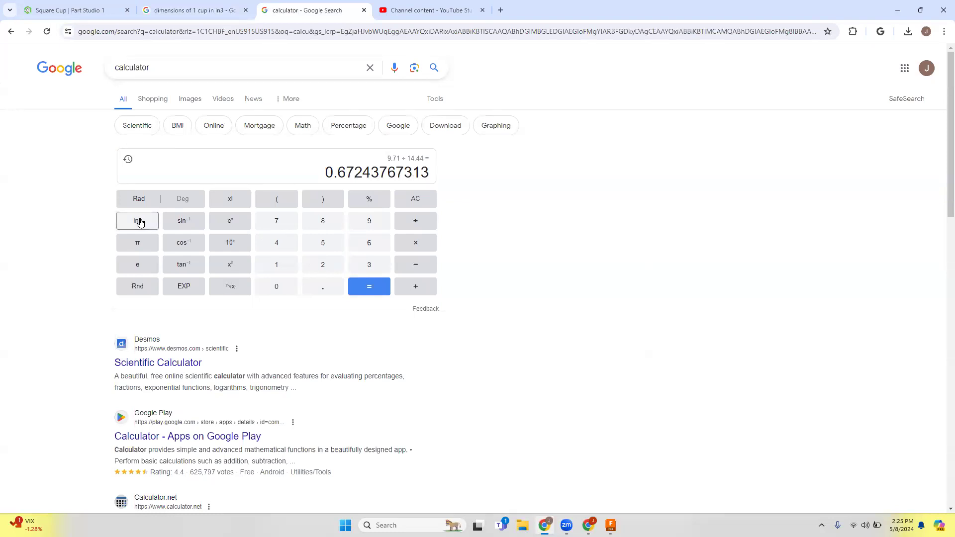
pyautogui.click(140, 222)
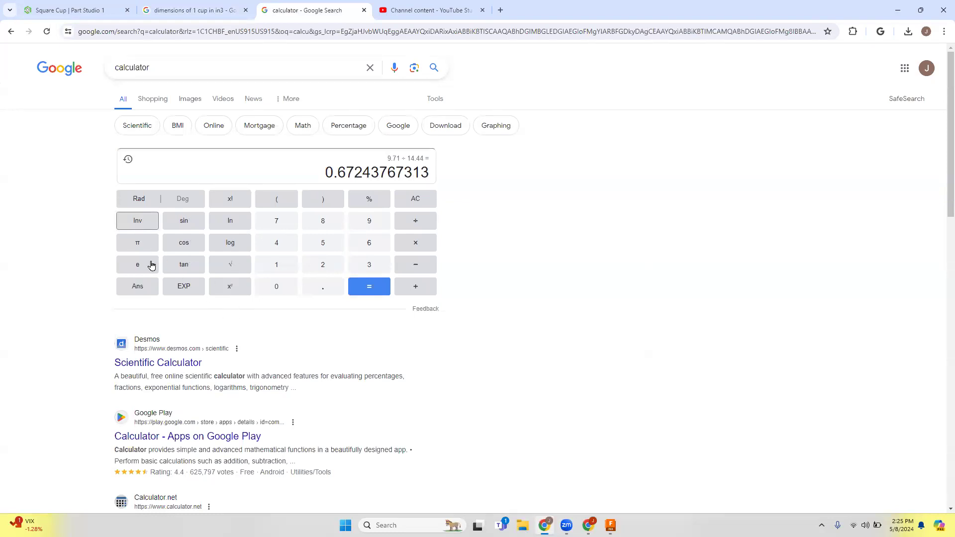
pyautogui.click(277, 269)
pyautogui.click(411, 222)
pyautogui.click(130, 284)
pyautogui.click(371, 286)
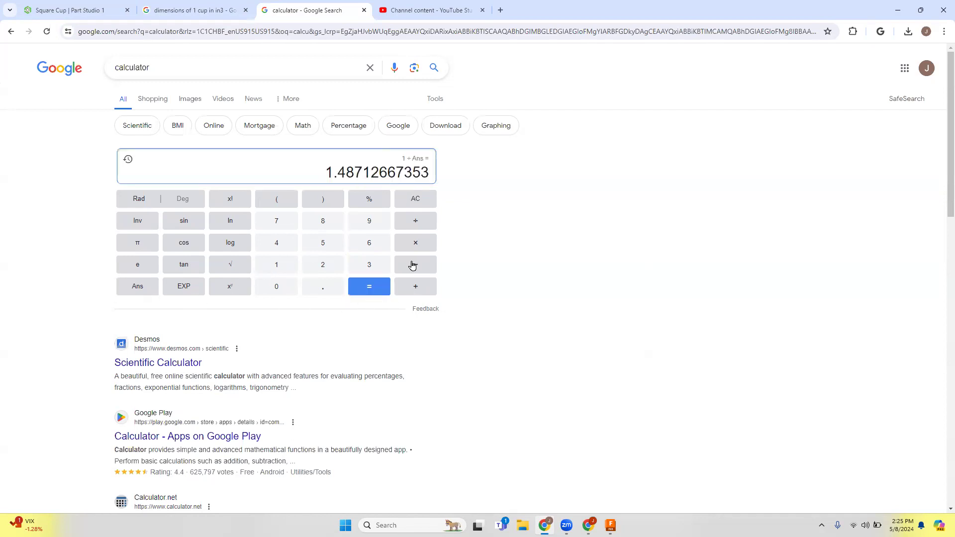
pyautogui.moveTo(324, 173); pyautogui.dragTo(359, 176)
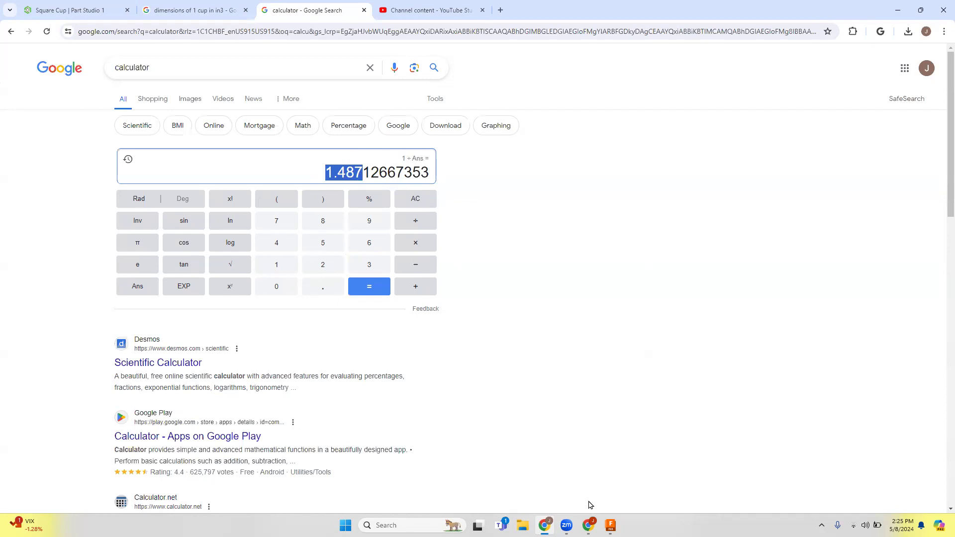
# Return to Fusion and set the cone's Z scale to 1.4827 in the non-uniform Scale.
pyautogui.click(610, 525)
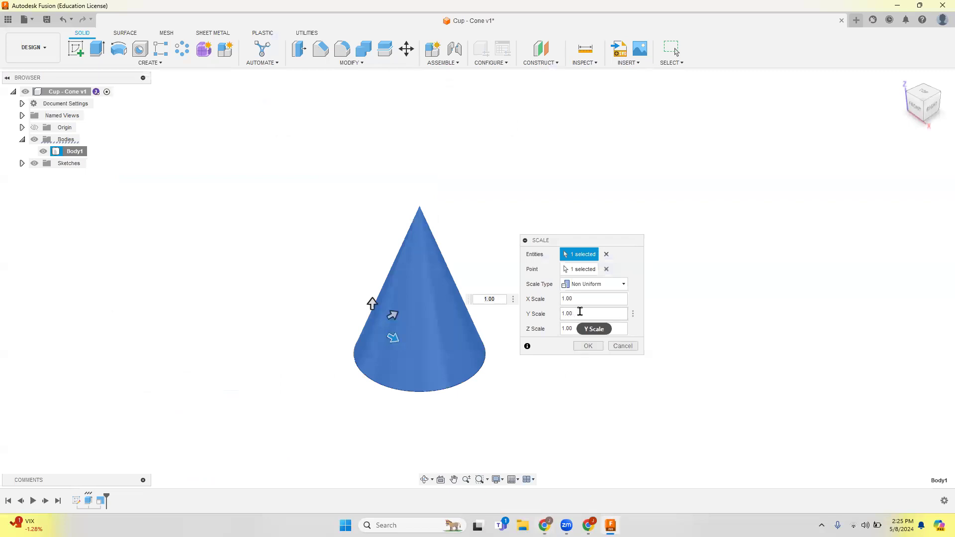
pyautogui.click(579, 328)
pyautogui.write('1.4827')
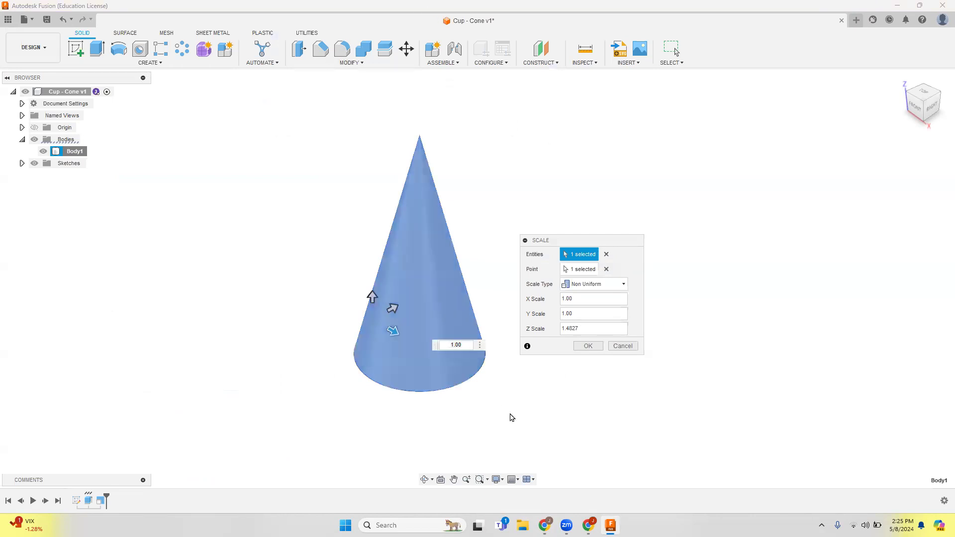
# Recheck the calculated scale factor in Chrome, return to Fusion and accept the non-uniform Scale.
pyautogui.click(544, 525)
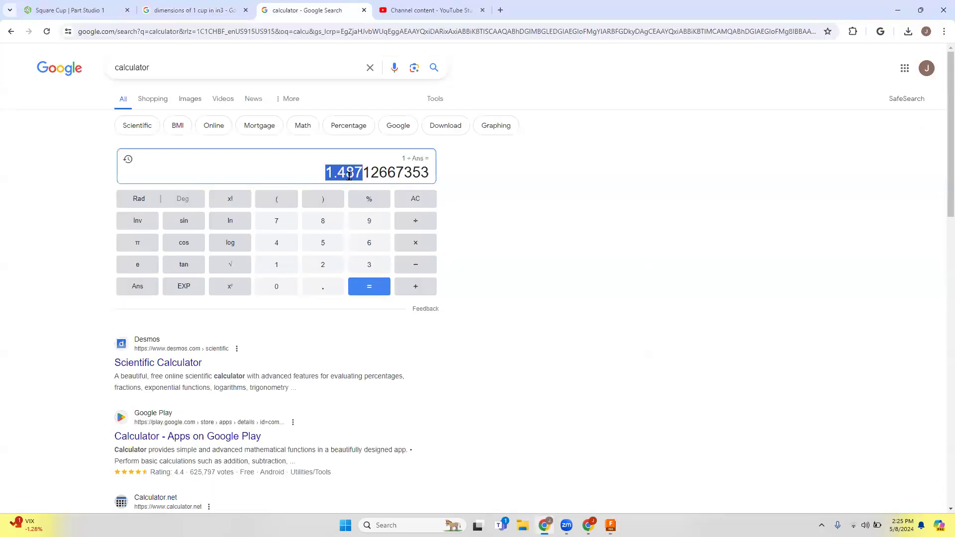
pyautogui.click(610, 525)
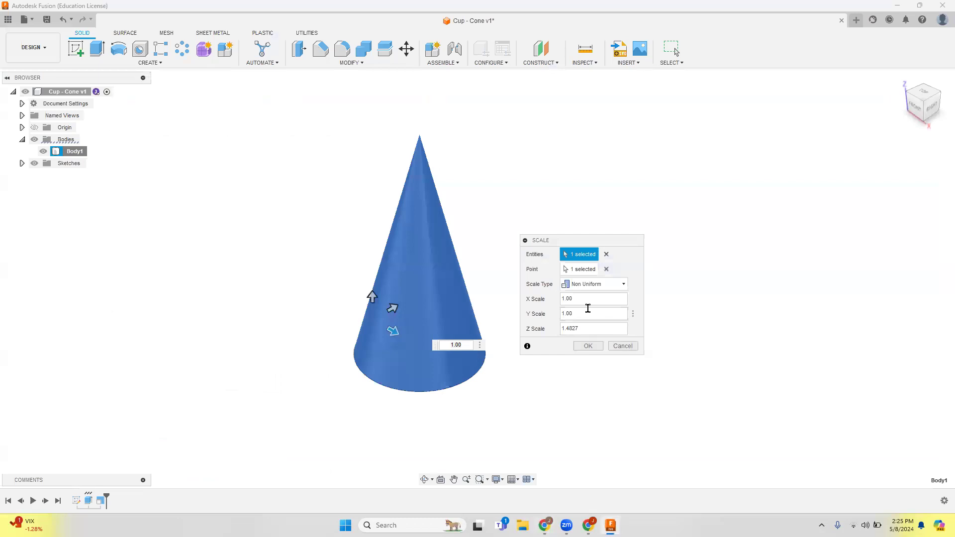
pyautogui.click(594, 346)
pyautogui.click(595, 347)
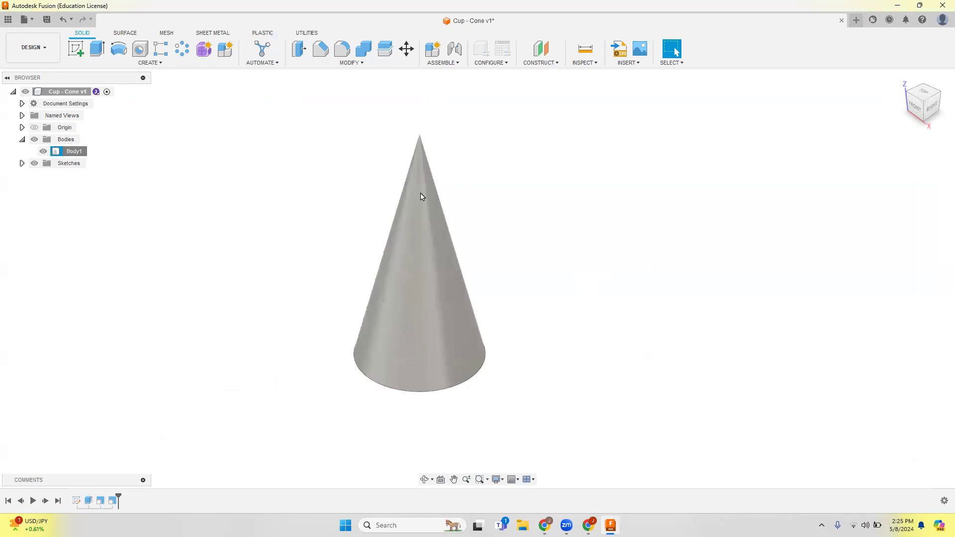
# Check the scaled cone body's volume in its properties, and close them.
pyautogui.rightClick(72, 152)
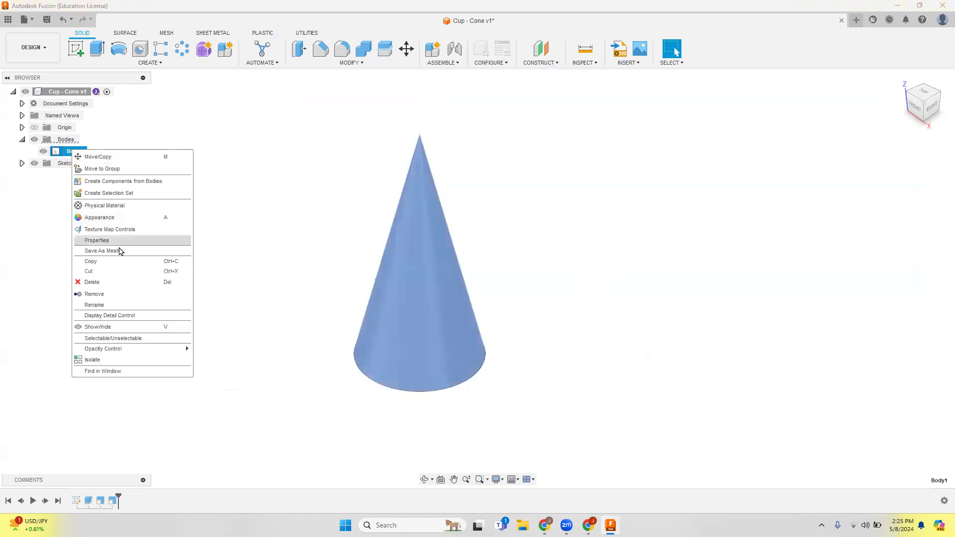
pyautogui.click(122, 257)
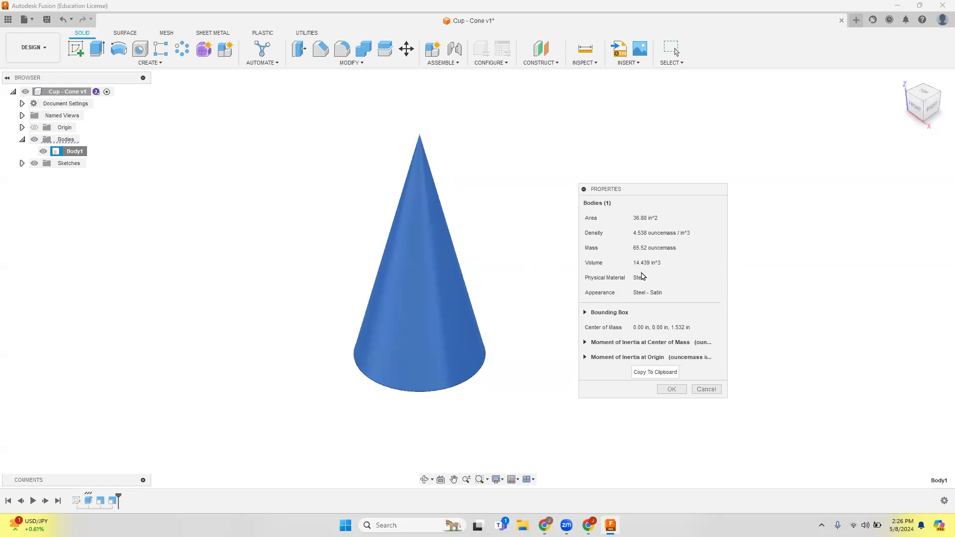
pyautogui.click(671, 389)
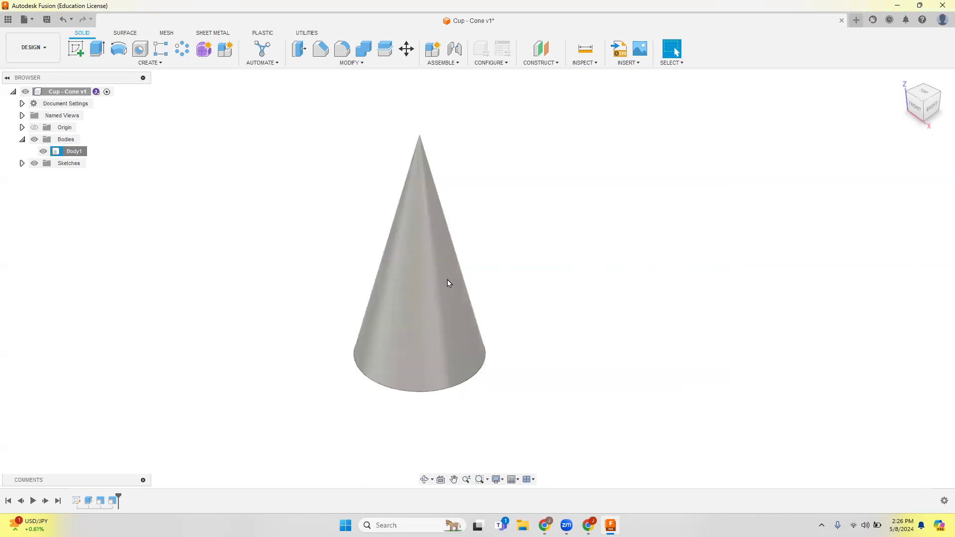
# Shell the cone from its circular base face with an outside thickness of 0.10 in.
pyautogui.click(346, 63)
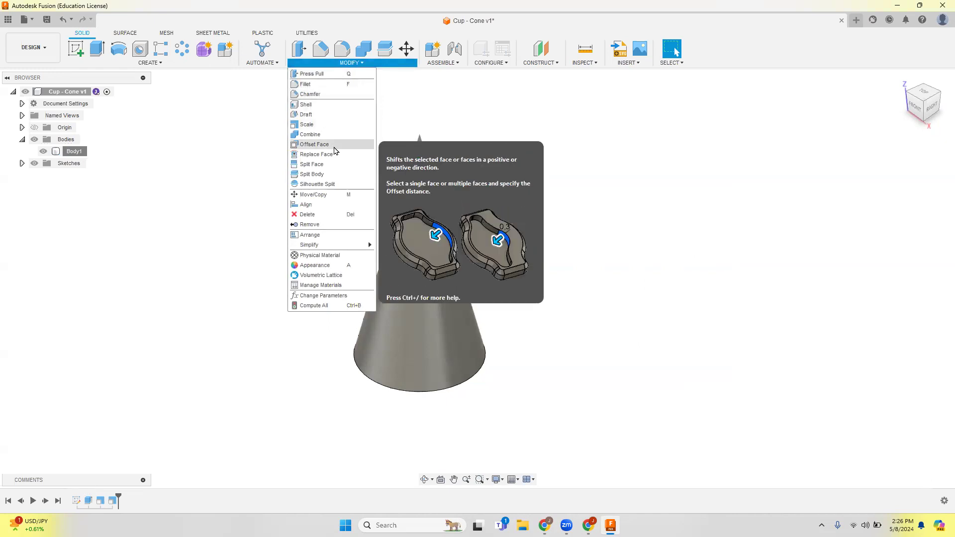
pyautogui.click(307, 107)
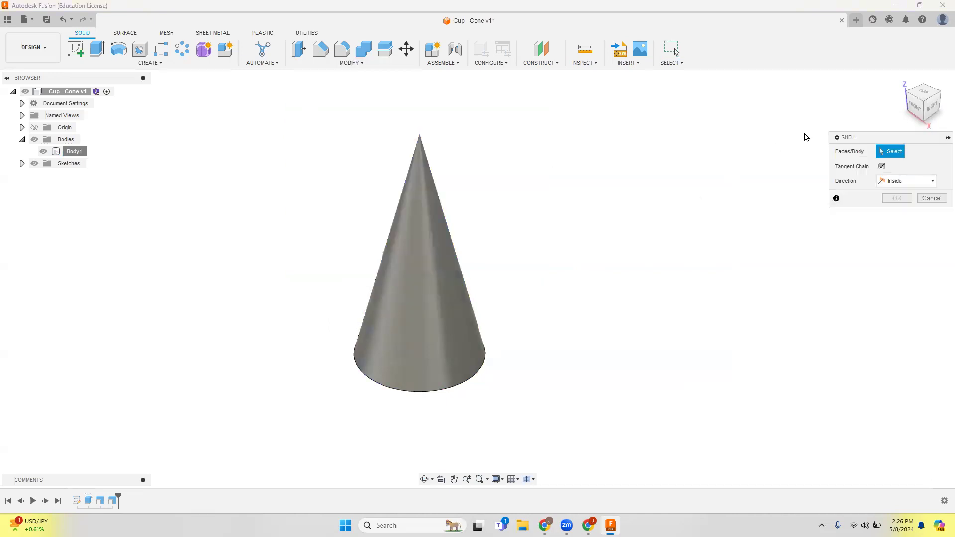
pyautogui.click(932, 109)
pyautogui.click(454, 299)
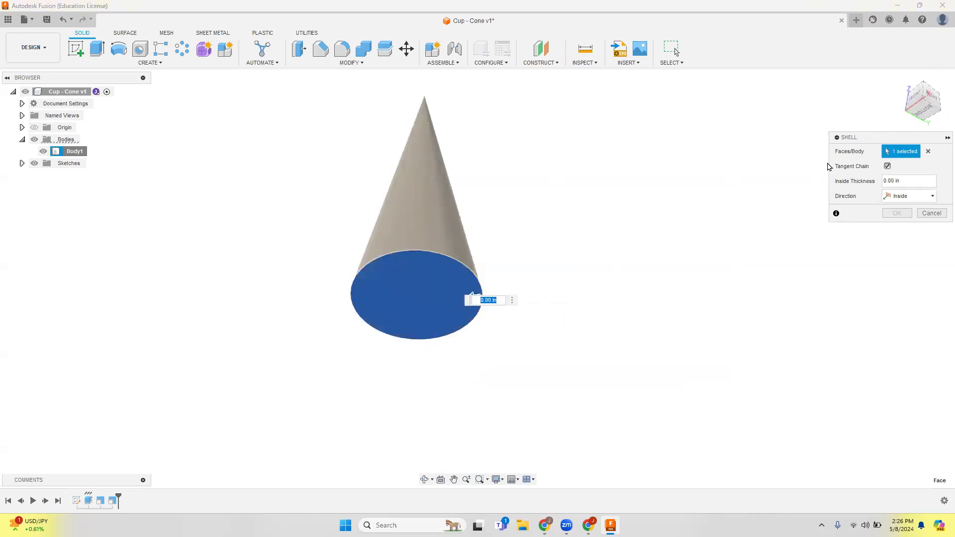
pyautogui.moveTo(870, 138); pyautogui.dragTo(644, 229)
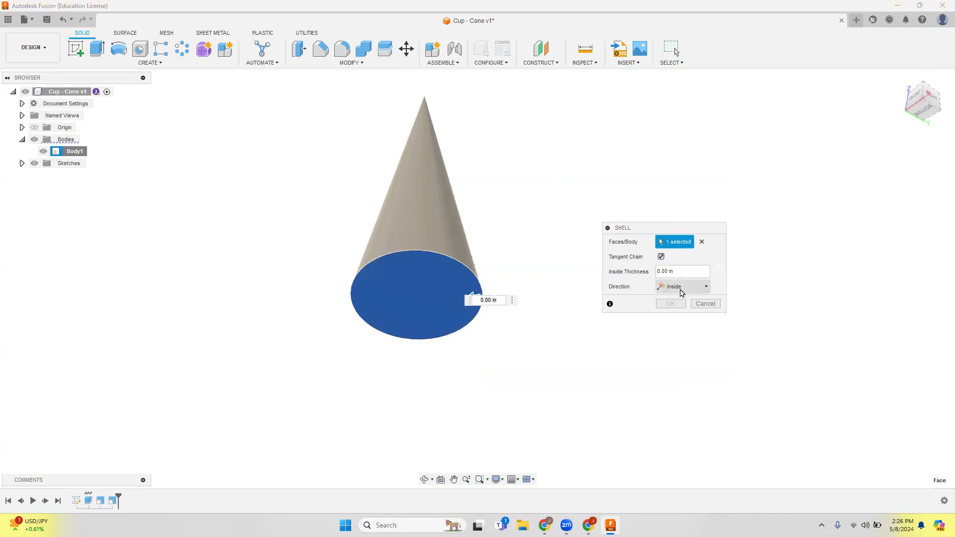
pyautogui.click(681, 289)
pyautogui.click(676, 310)
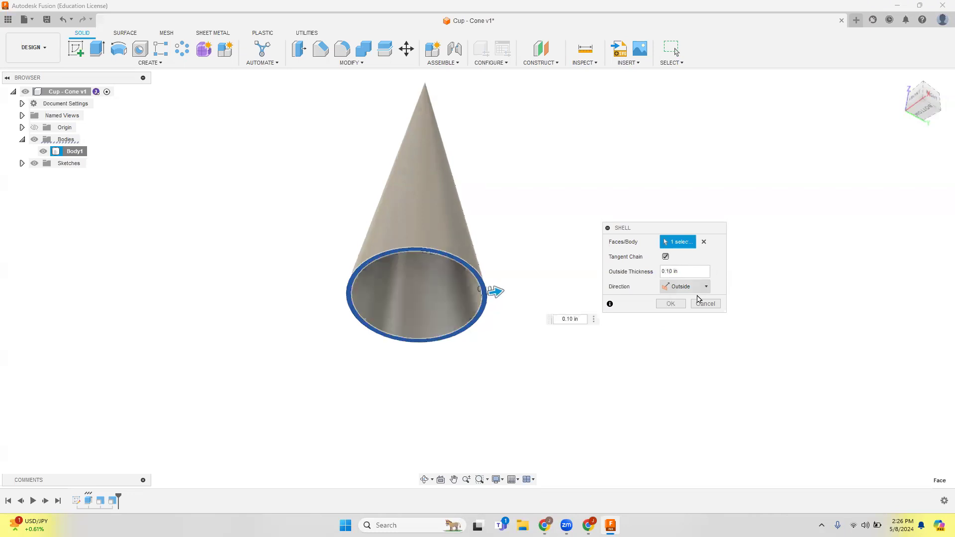
pyautogui.click(664, 303)
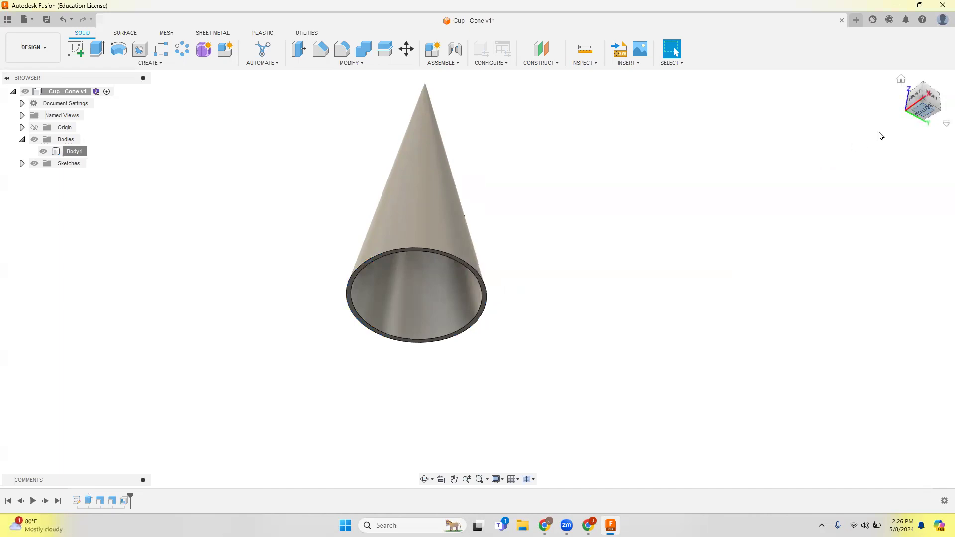
# Roll the design history back to before the Scale and Shell features, leaving the original cone, and restore the home view.
pyautogui.moveTo(928, 105)
pyautogui.mouseDown()
pyautogui.moveTo(917, 99)
pyautogui.moveTo(926, 105)
pyautogui.moveTo(923, 94)
pyautogui.mouseUp()
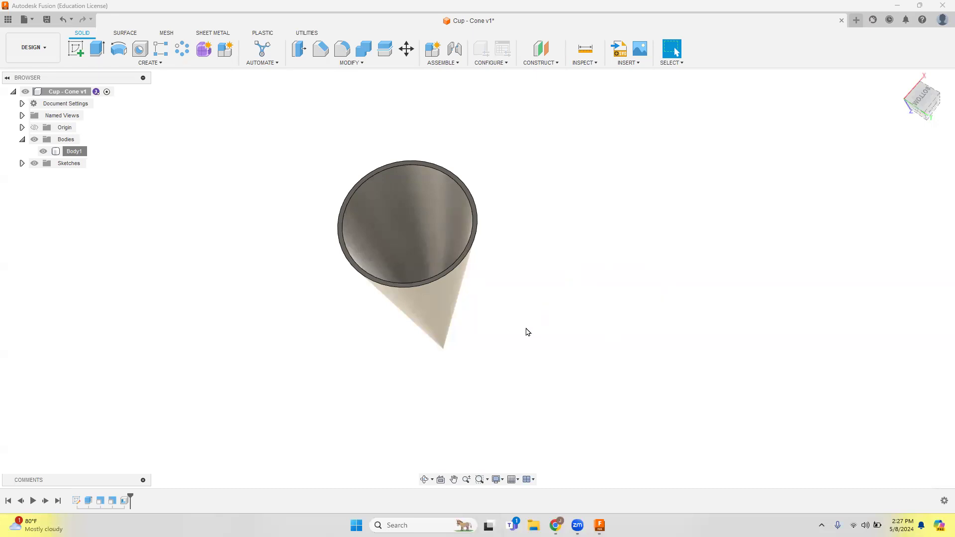
pyautogui.click(127, 502)
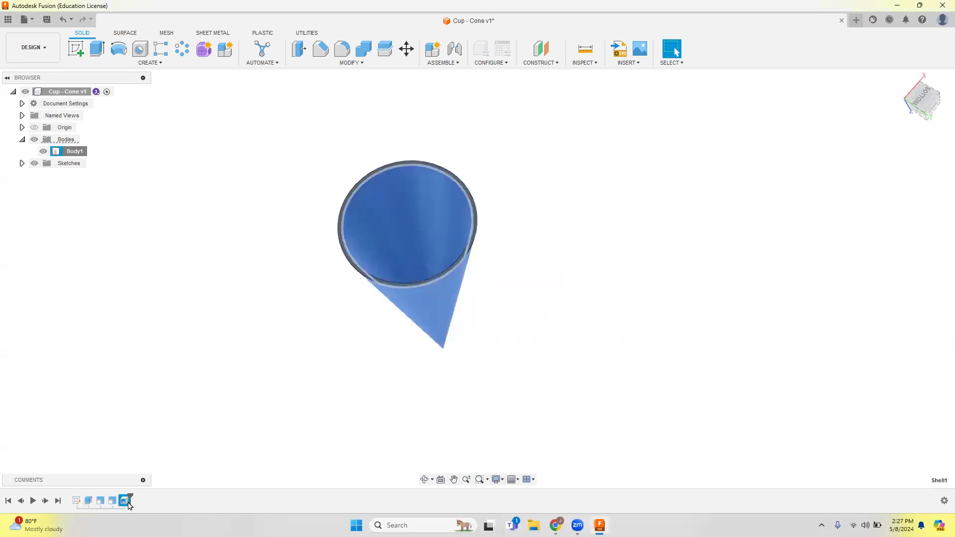
pyautogui.moveTo(129, 503)
pyautogui.mouseDown()
pyautogui.moveTo(82, 502)
pyautogui.moveTo(94, 502)
pyautogui.mouseUp()
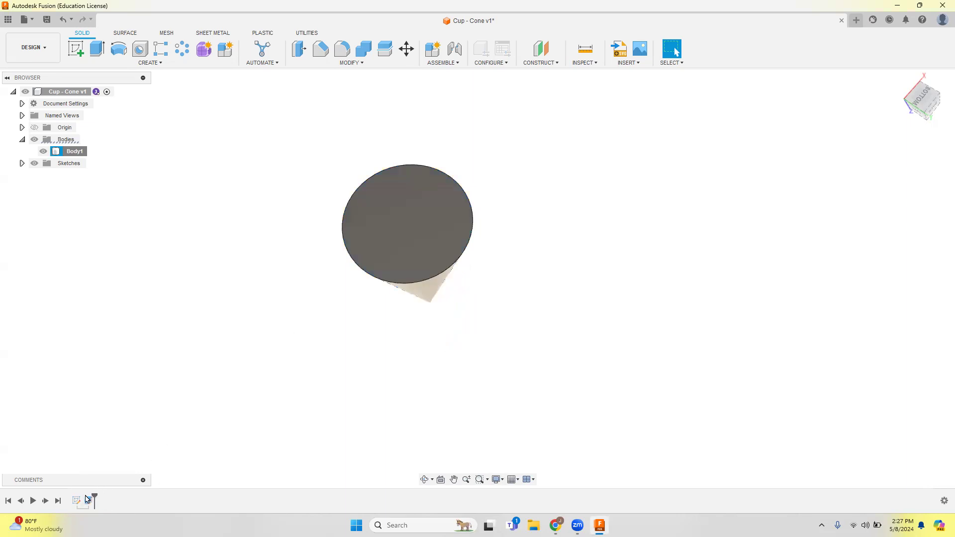
pyautogui.click(902, 81)
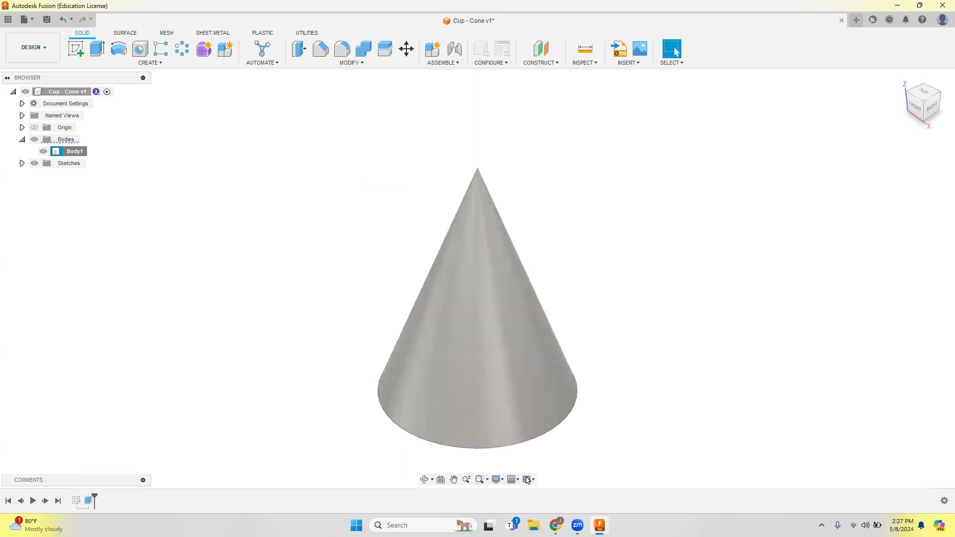
# Switch to Chrome, calculate 1.48712667353 to the power of .333333333, and highlight the result.
pyautogui.click(555, 526)
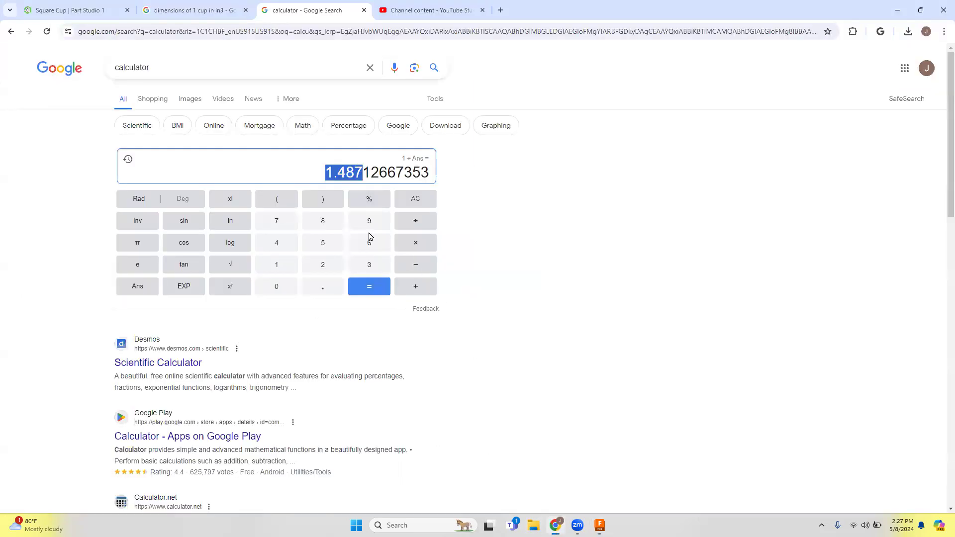
pyautogui.click(378, 172)
pyautogui.click(233, 295)
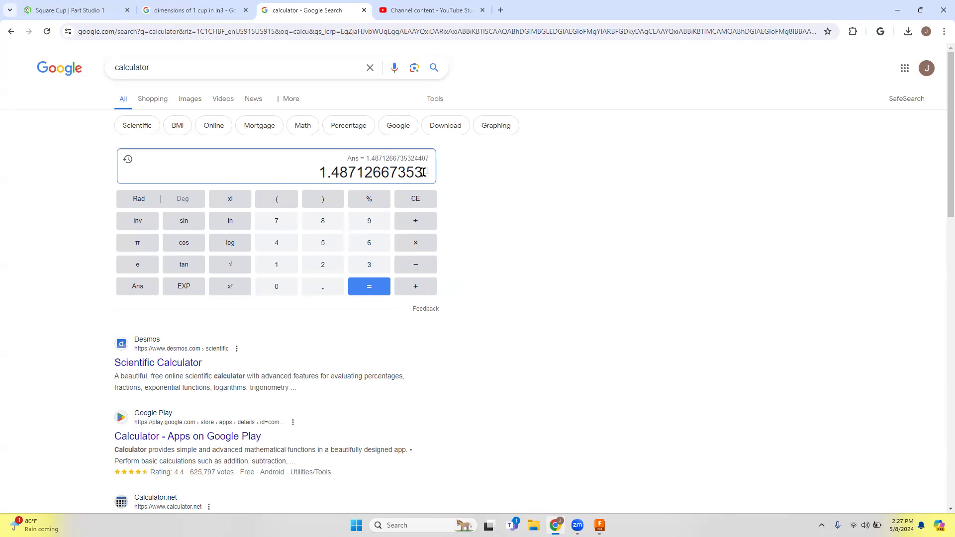
pyautogui.click(366, 269)
pyautogui.click(367, 269)
pyautogui.click(367, 269)
pyautogui.click(366, 269)
pyautogui.click(367, 269)
pyautogui.click(367, 269)
pyautogui.click(366, 269)
pyautogui.click(366, 269)
pyautogui.click(366, 269)
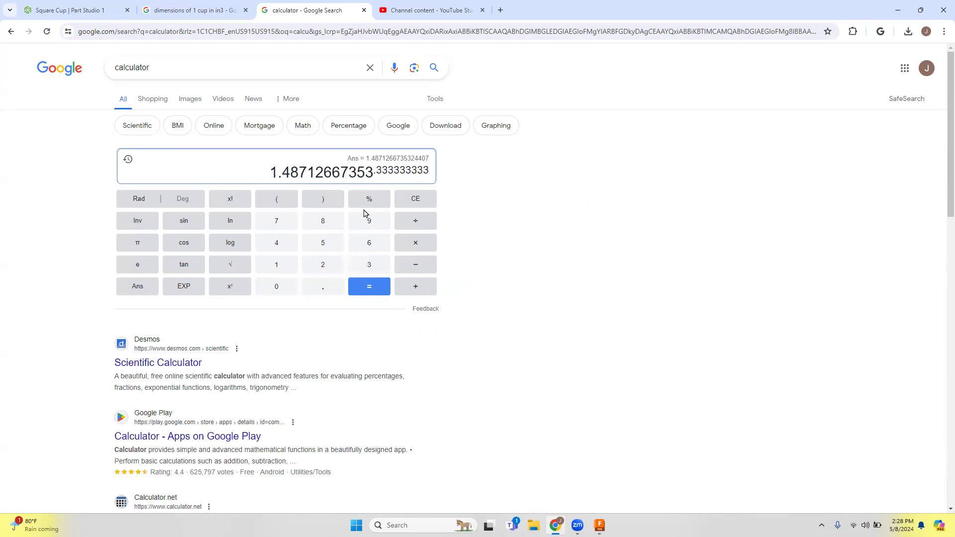
pyautogui.click(375, 287)
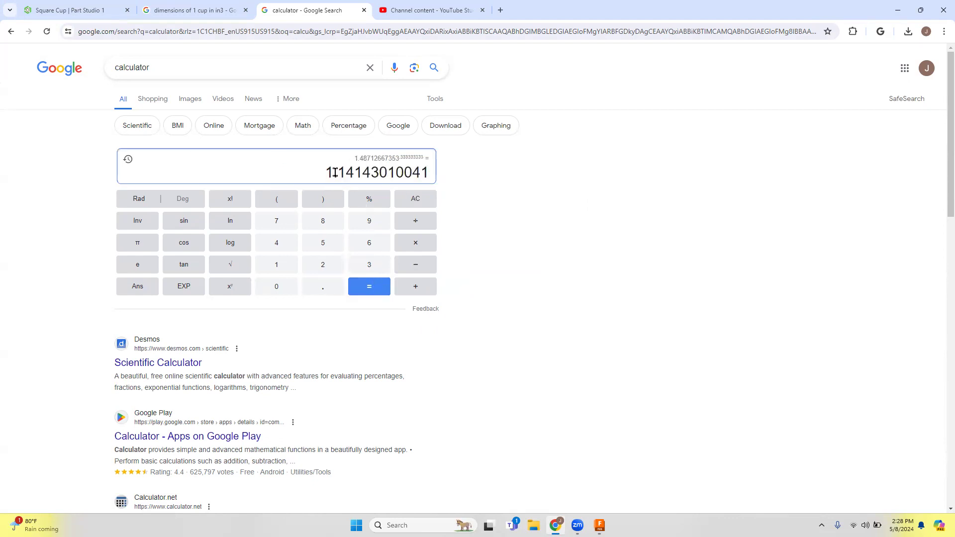
pyautogui.moveTo(326, 173); pyautogui.dragTo(420, 173)
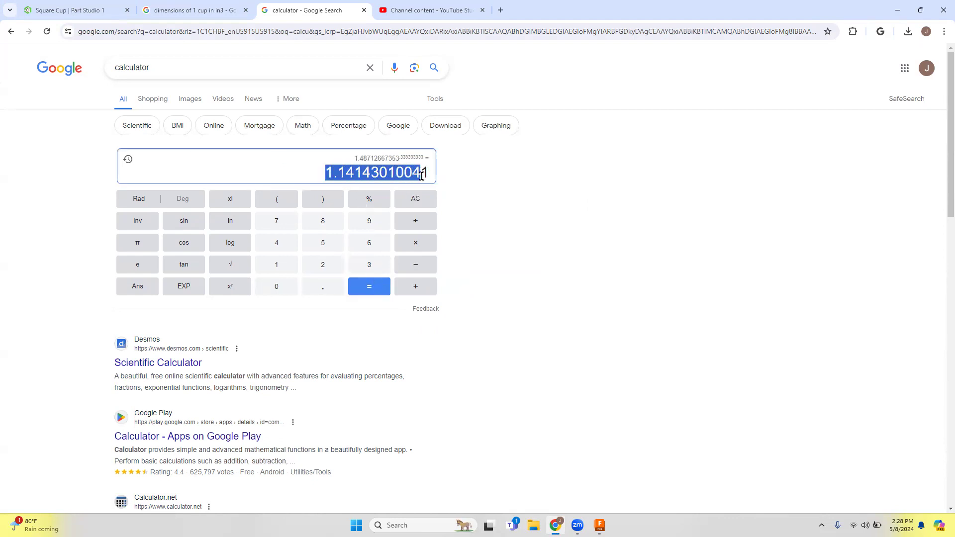
# Switch to Fusion and scale the cone body uniformly by a factor of 1.14143.
pyautogui.click(372, 175)
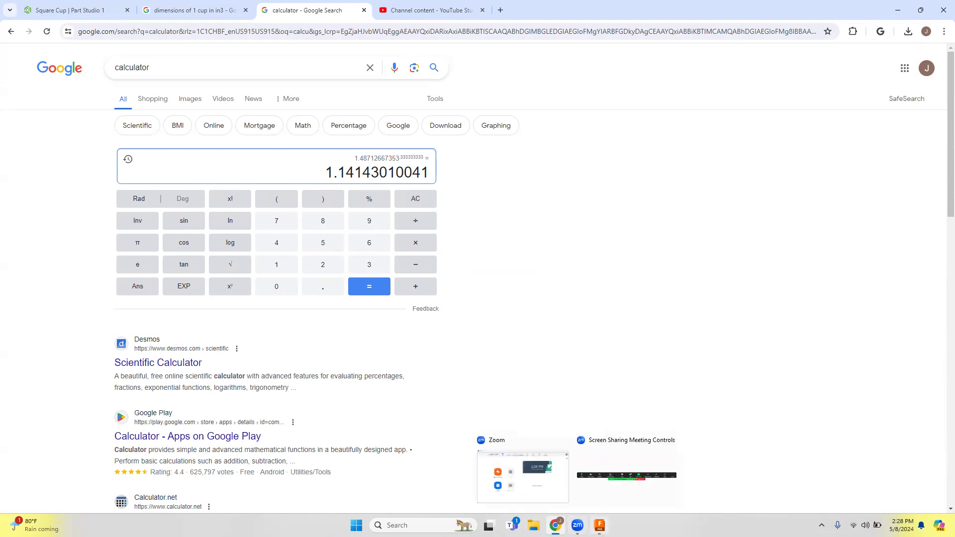
pyautogui.click(599, 525)
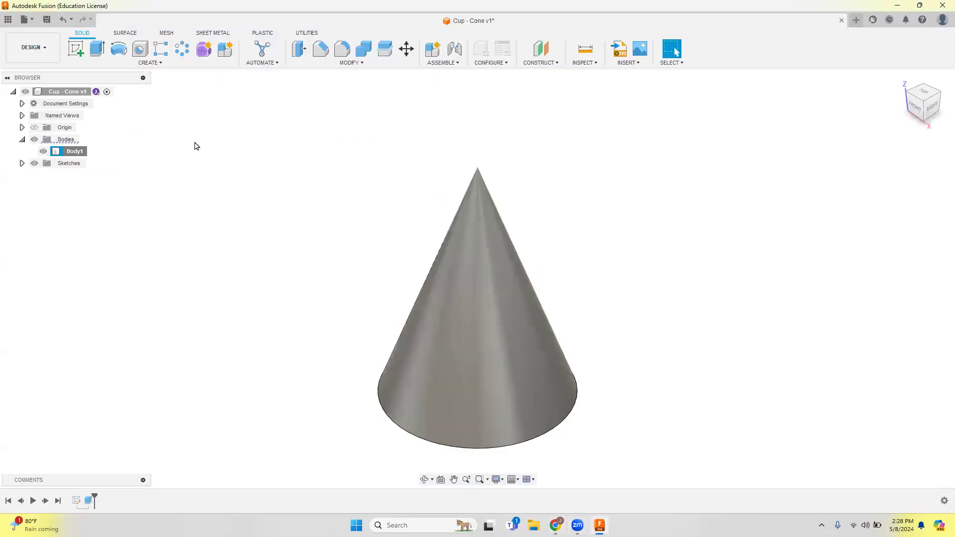
pyautogui.click(341, 63)
pyautogui.click(320, 124)
pyautogui.click(590, 284)
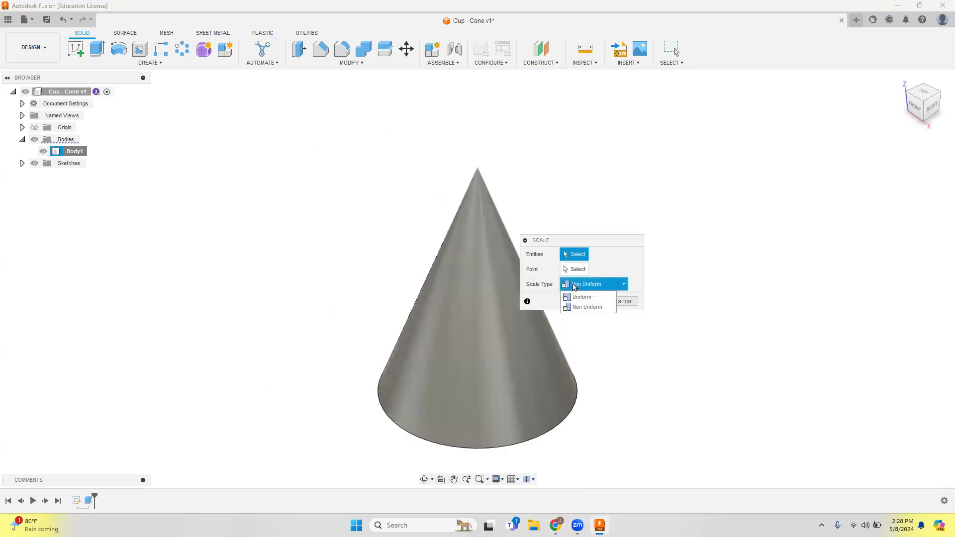
pyautogui.click(581, 297)
pyautogui.click(499, 345)
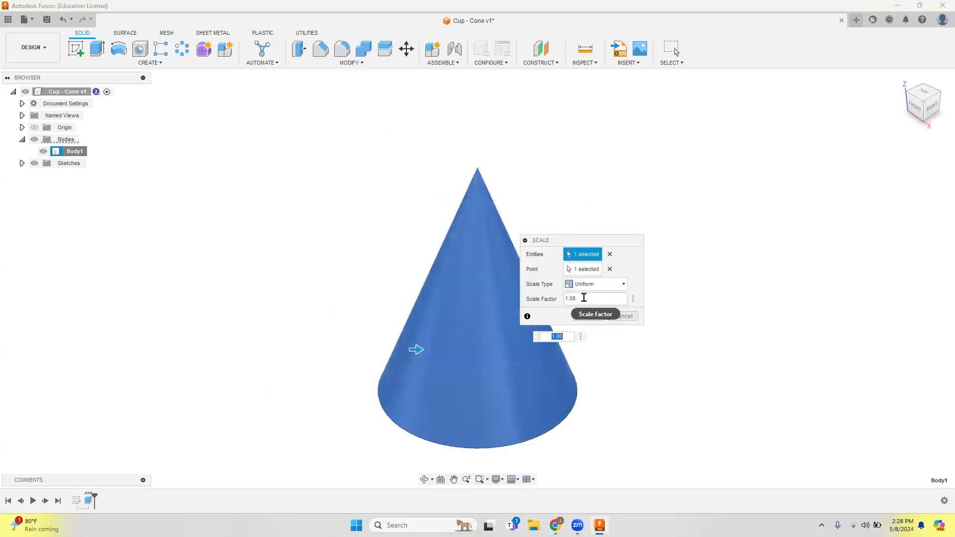
pyautogui.press('BackSpace')
pyautogui.write('1.14143')
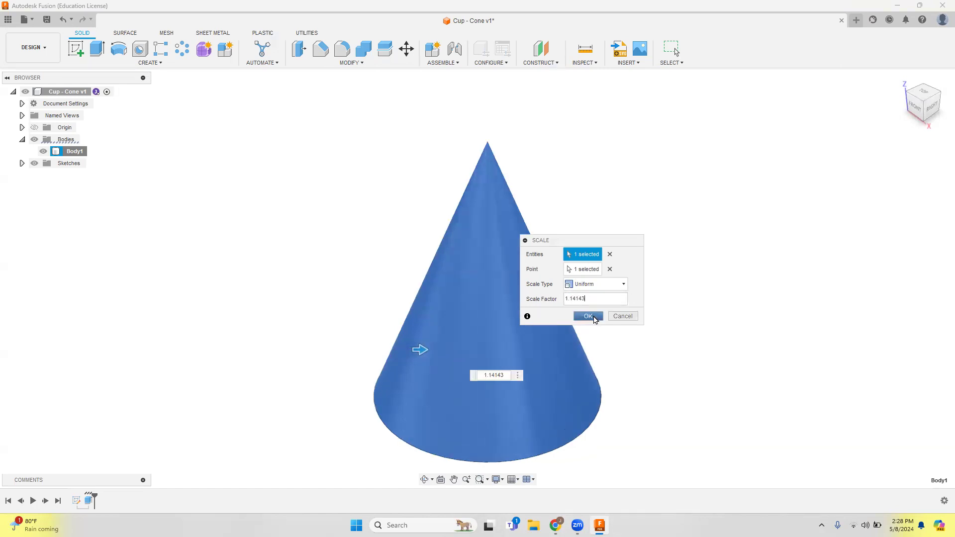
pyautogui.click(594, 319)
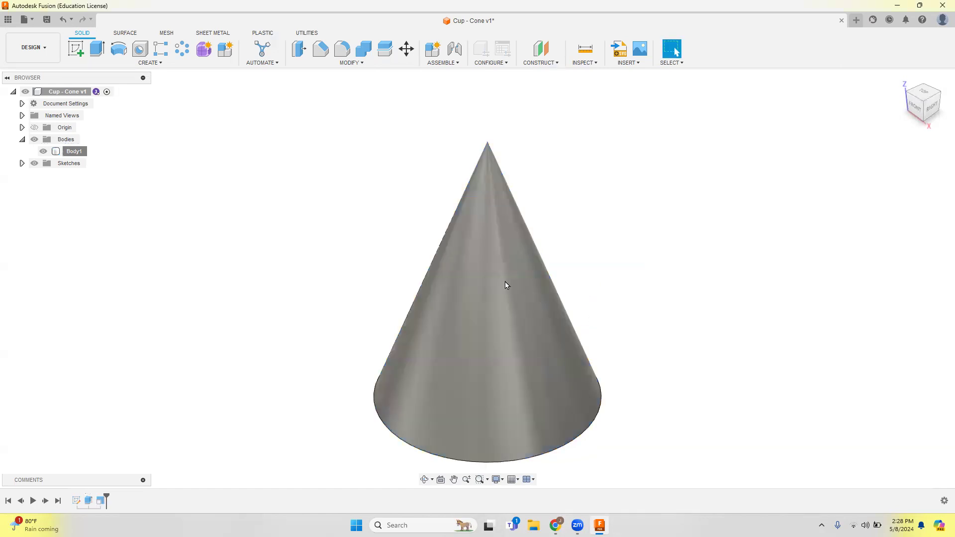
# Check the uniformly scaled cone body's volume in its properties, close them, and clear the selection.
pyautogui.rightClick(69, 151)
pyautogui.click(93, 243)
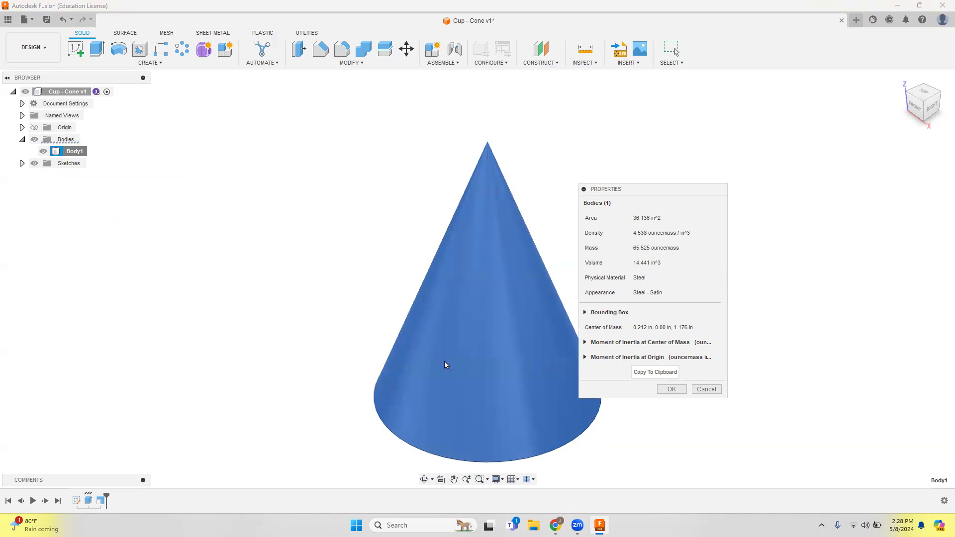
pyautogui.click(671, 389)
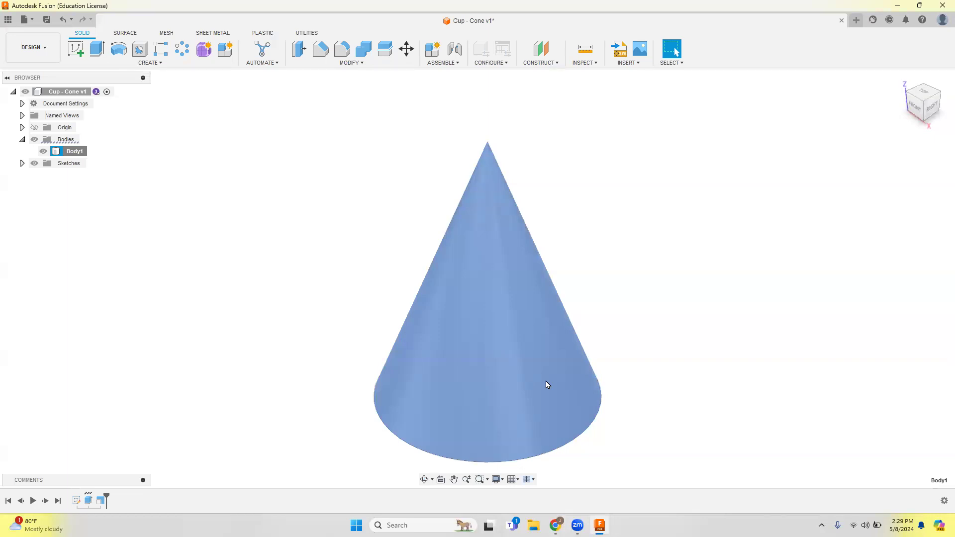
pyautogui.click(652, 338)
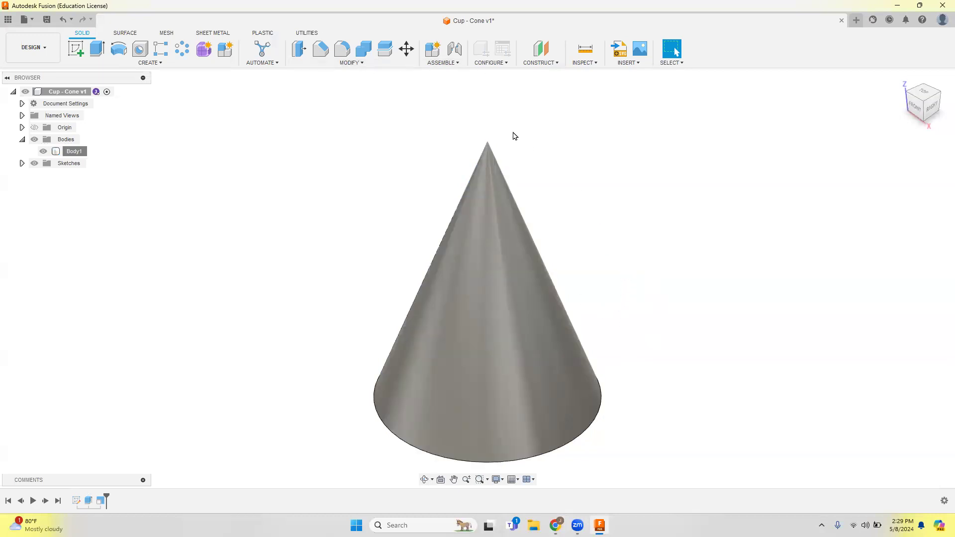
# Save the uniformly scaled cone design as a new version.
pyautogui.click(47, 19)
pyautogui.click(478, 277)
# Export the cone body for 3D printing as a binary STL named "Cup - cone" on the computer, with sending to the print utility turned off.
pyautogui.click(306, 33)
pyautogui.click(79, 49)
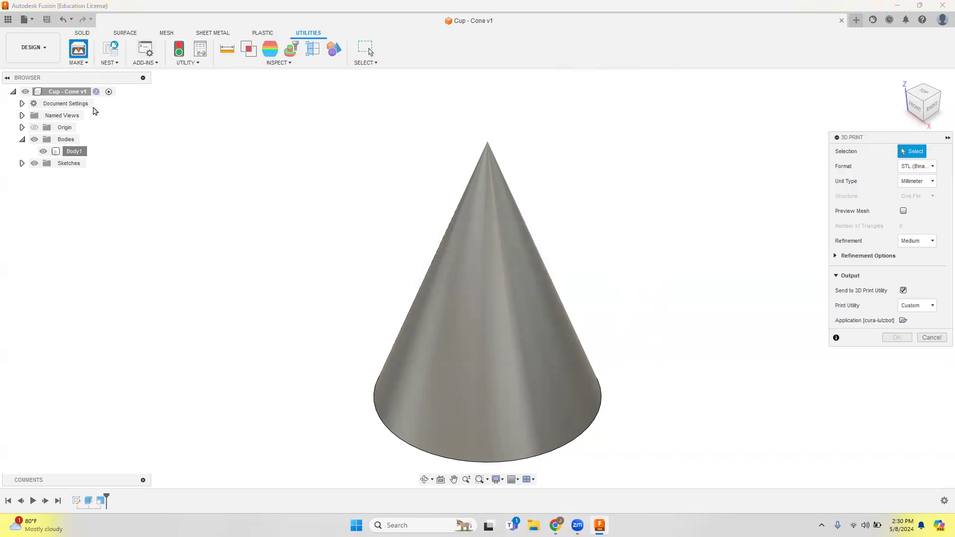
pyautogui.moveTo(880, 142); pyautogui.dragTo(710, 182)
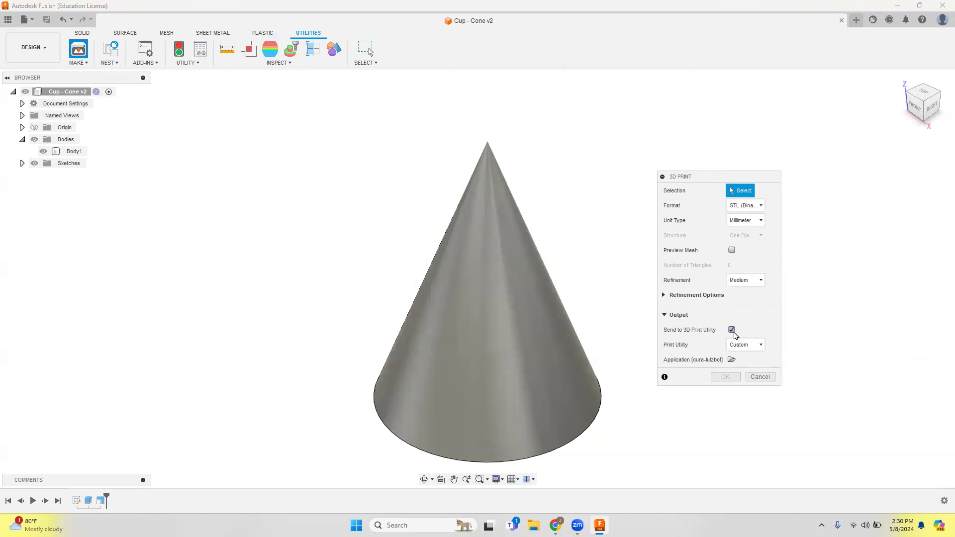
pyautogui.click(731, 330)
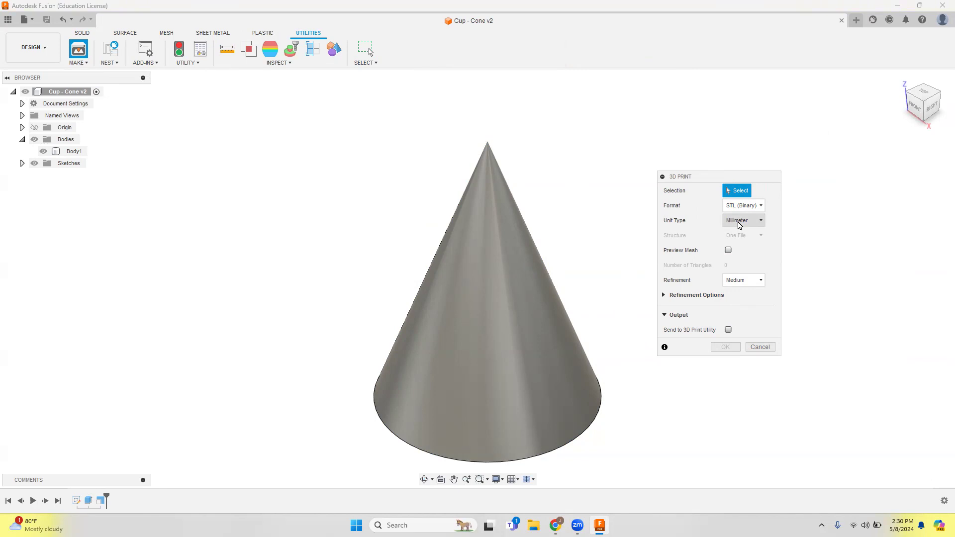
pyautogui.click(489, 370)
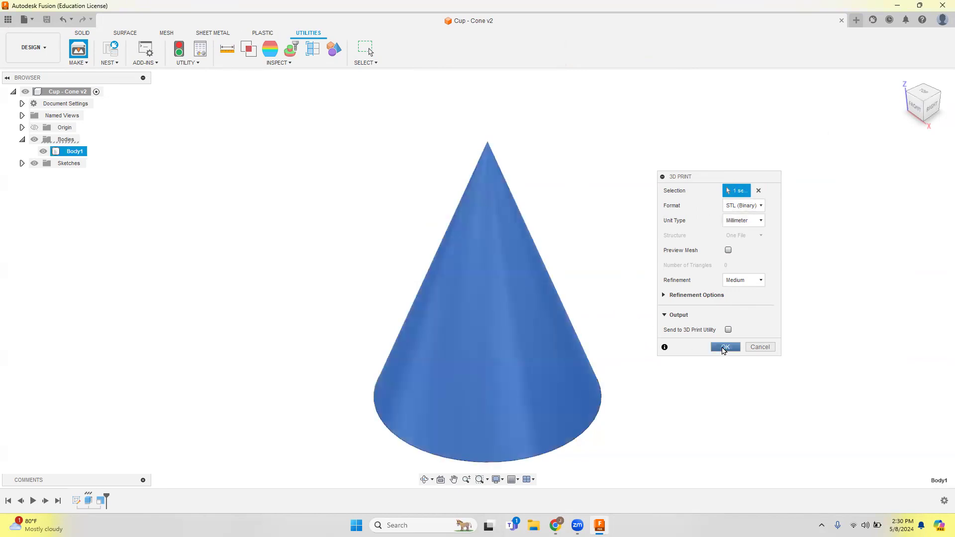
pyautogui.click(724, 347)
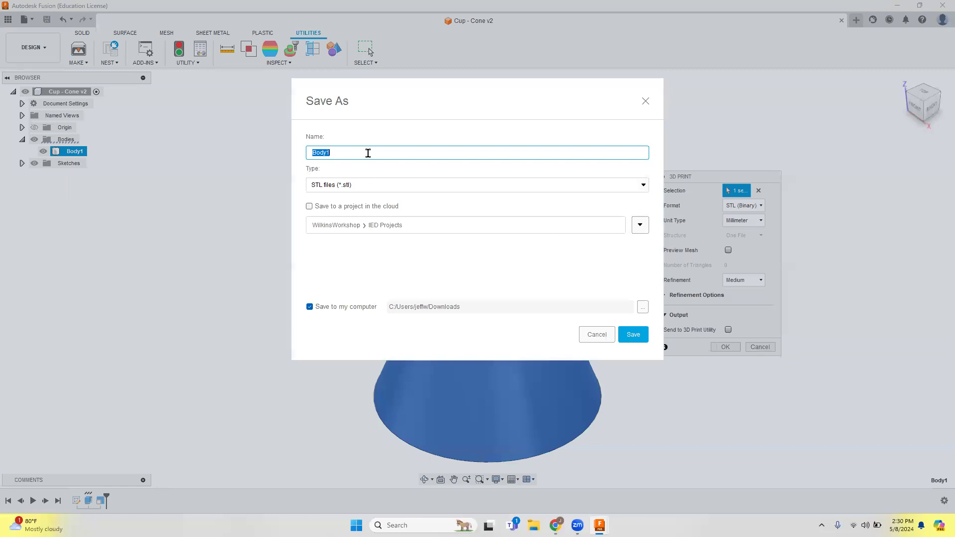
pyautogui.write('Cup - cone')
pyautogui.click(630, 334)
pyautogui.hotkey('alt', 'Tab')
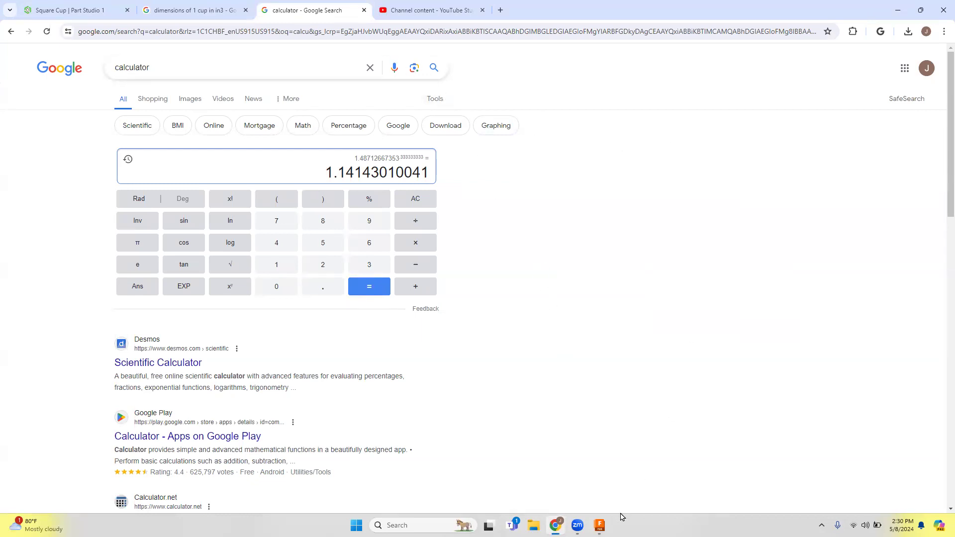
pyautogui.click(599, 525)
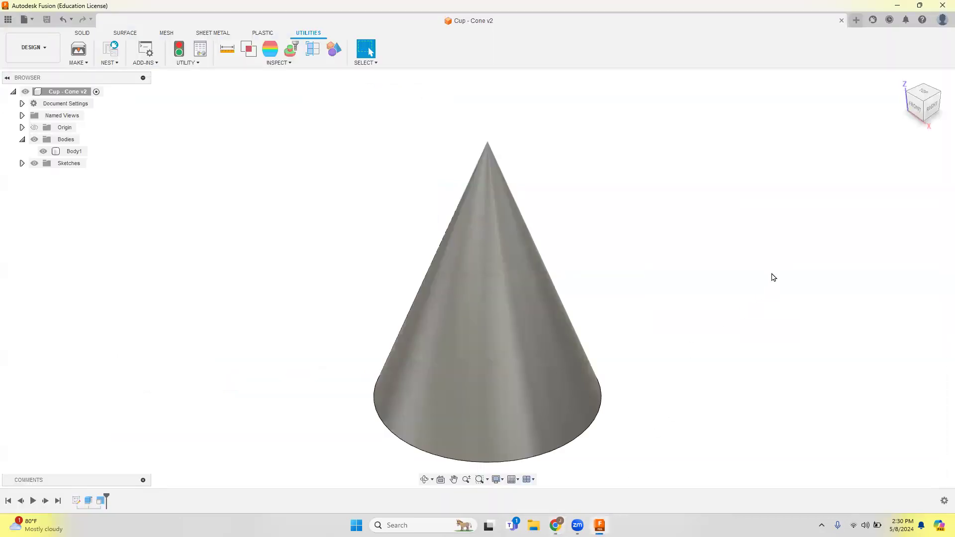